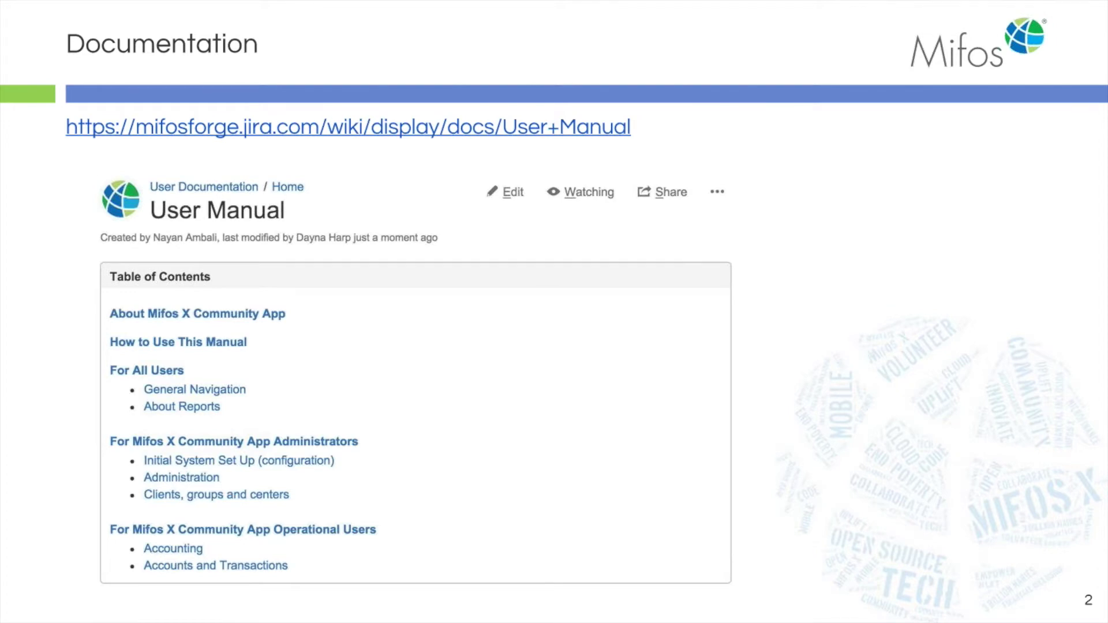
Advance the presentation to slide 3, the About Charges page on fees and penalties.
{"action": "key", "text": "Right"}
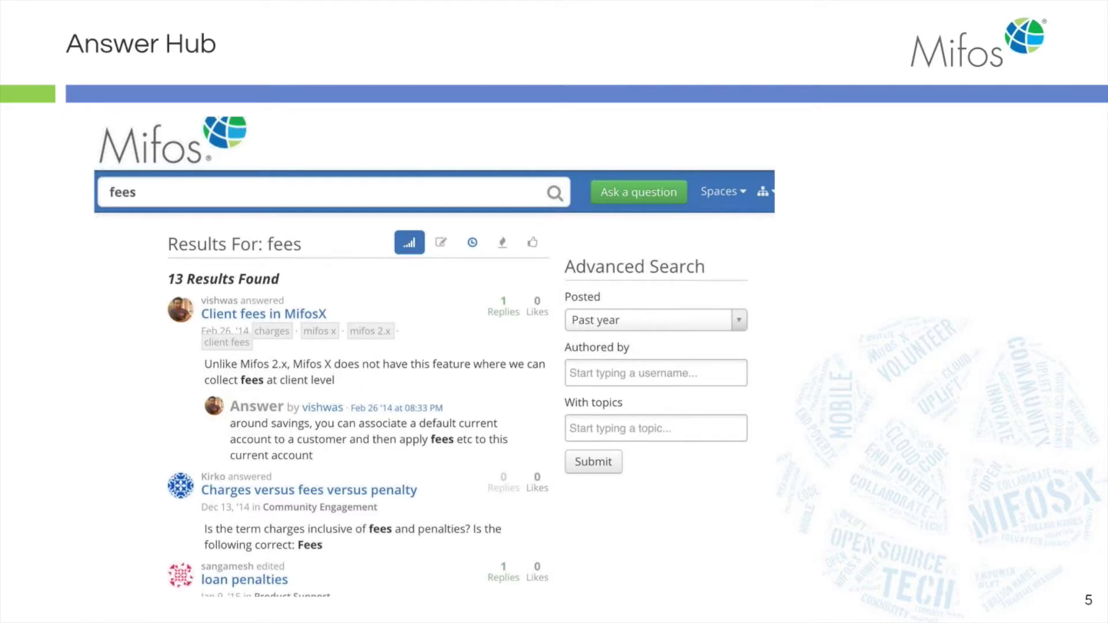
Move ahead to the Answer Hub slide showing Mifos search results for 'fees'.
{"action": "key", "text": "Right"}
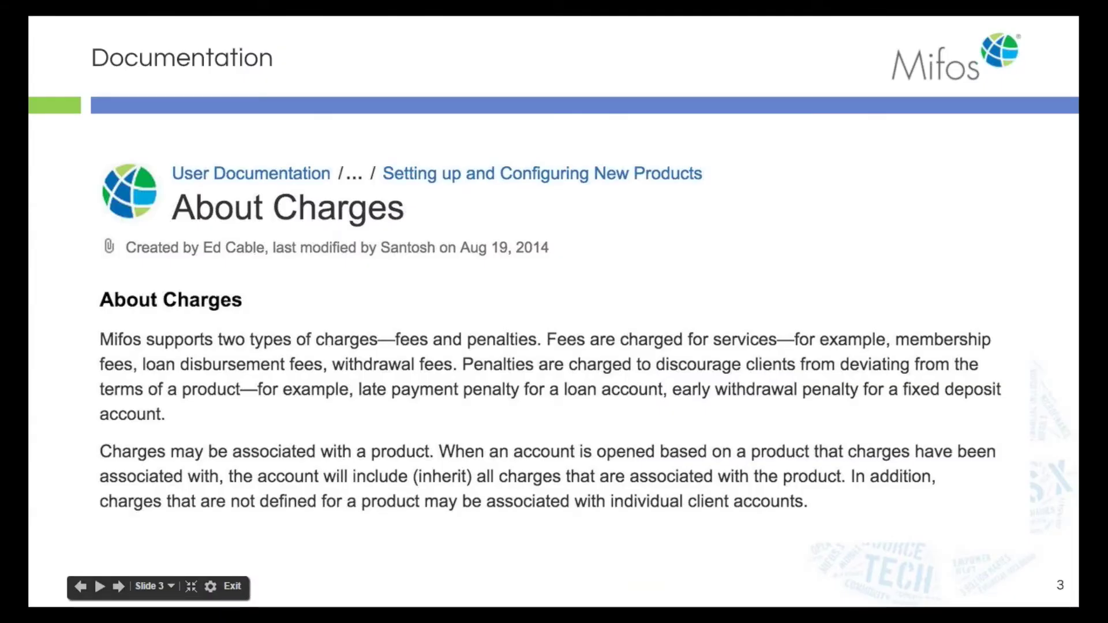
Switch from the slides to the Mifos X Client window in Firefox.
{"action": "key", "text": "alt+Tab"}
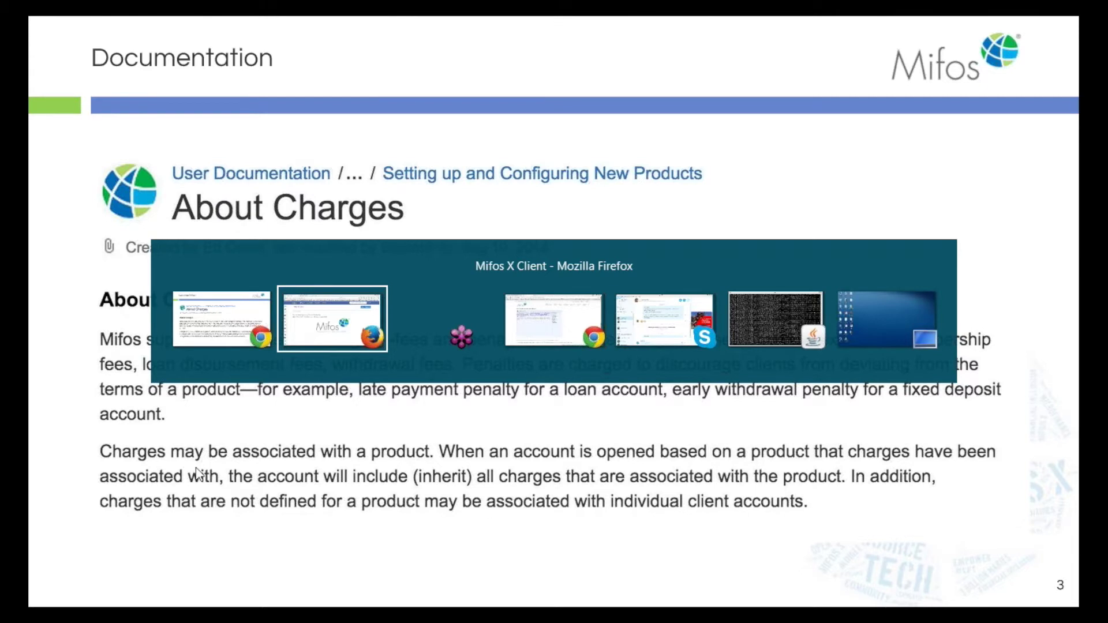
{"action": "key", "text": "alt+Tab"}
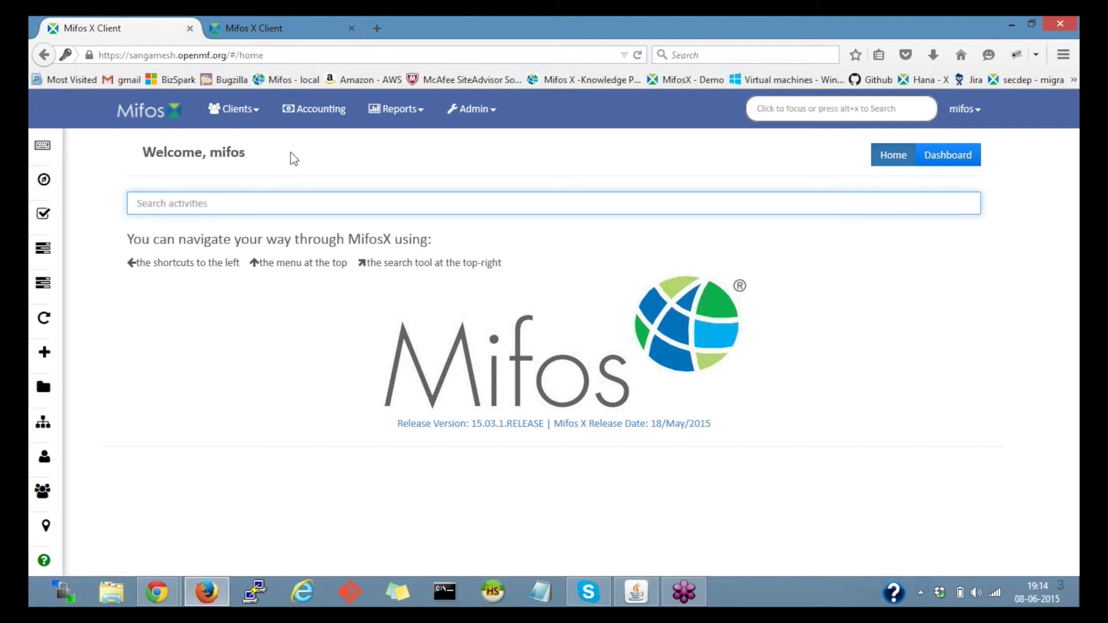
Go to Admin > Products and open the still-empty Charges list.
{"action": "left_click", "coordinate": [475, 116]}
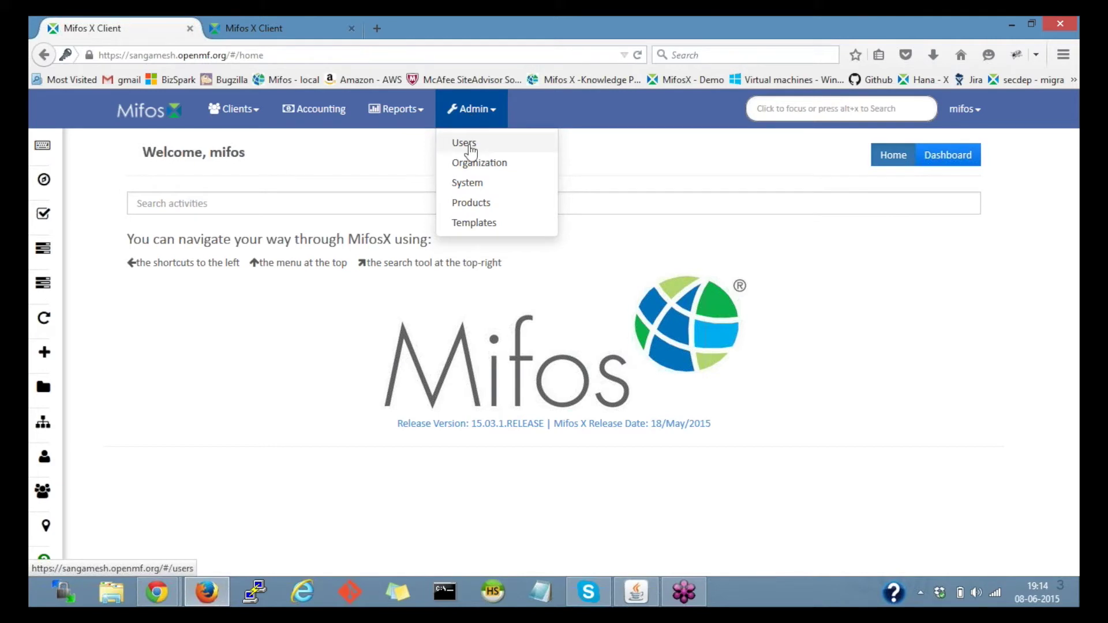
{"action": "left_click", "coordinate": [470, 202]}
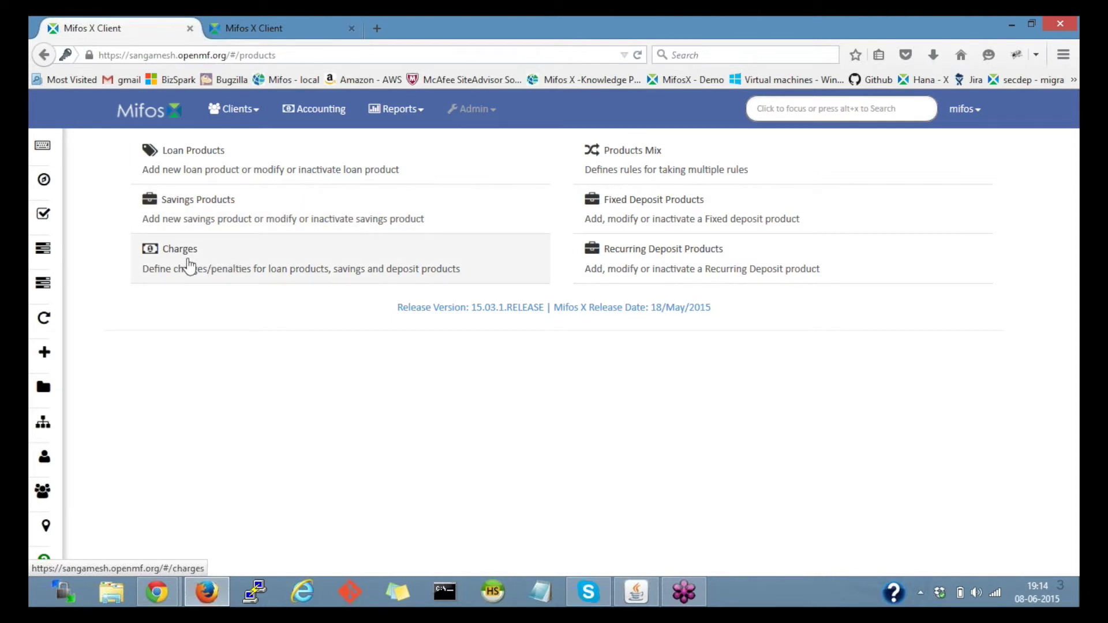
{"action": "left_click", "coordinate": [256, 262]}
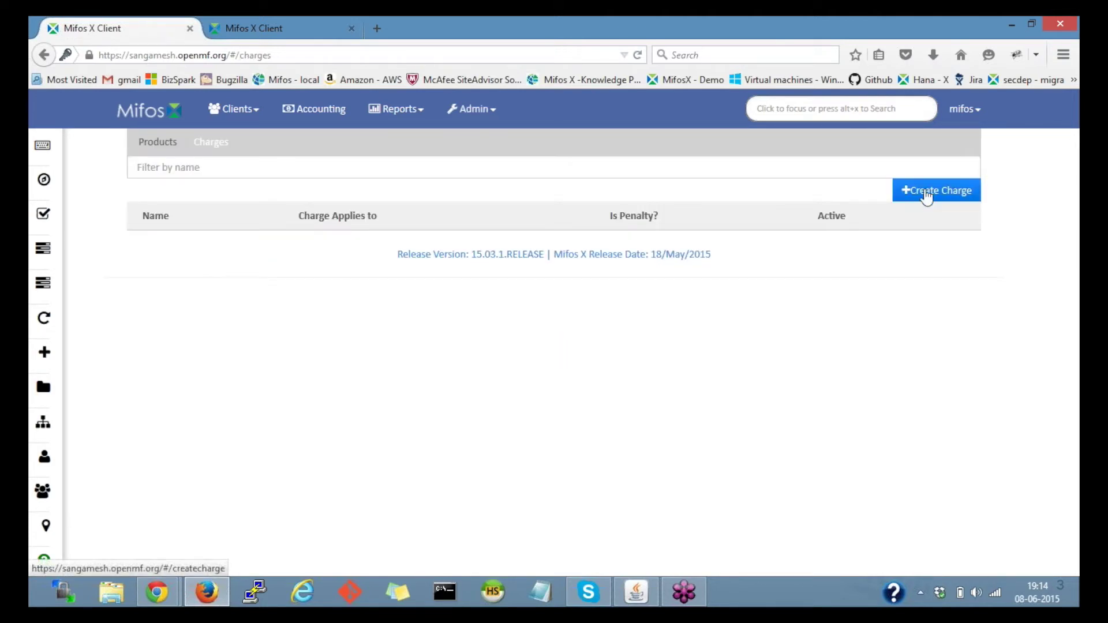
Start a new charge and review the Charges applies to options without choosing one.
{"action": "left_click", "coordinate": [926, 196]}
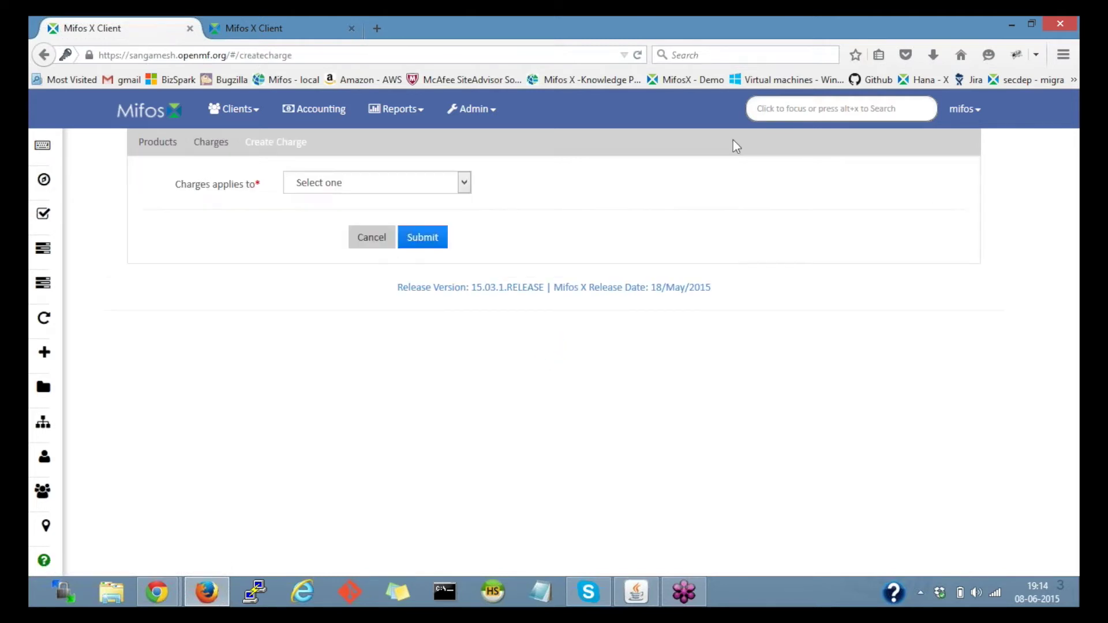
{"action": "left_click_drag", "start_coordinate": [167, 185], "coordinate": [268, 187]}
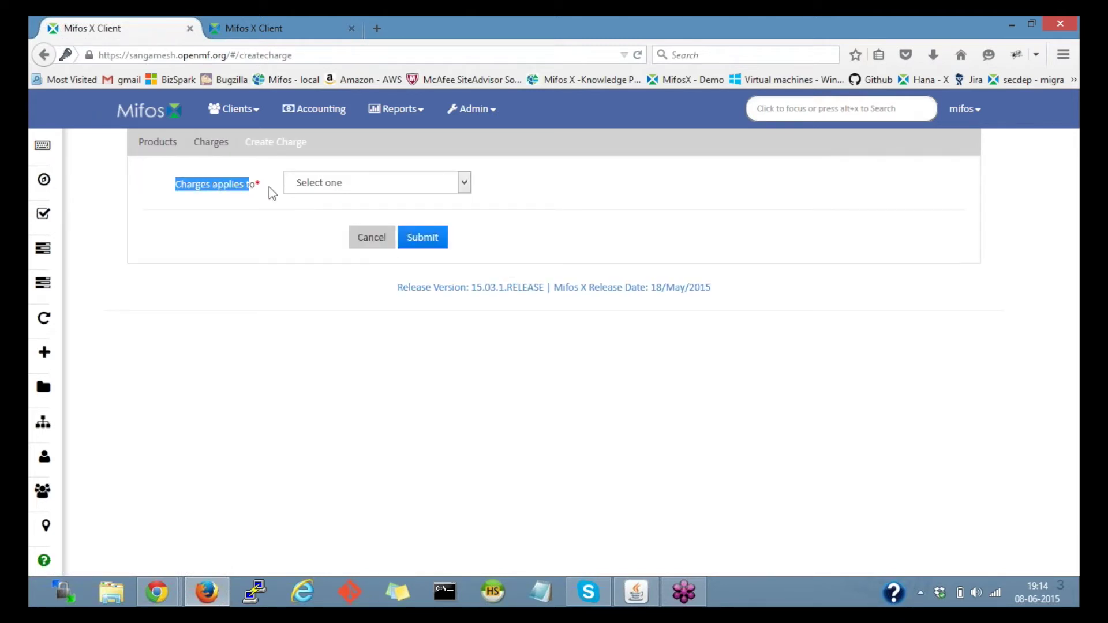
{"action": "left_click", "coordinate": [334, 187]}
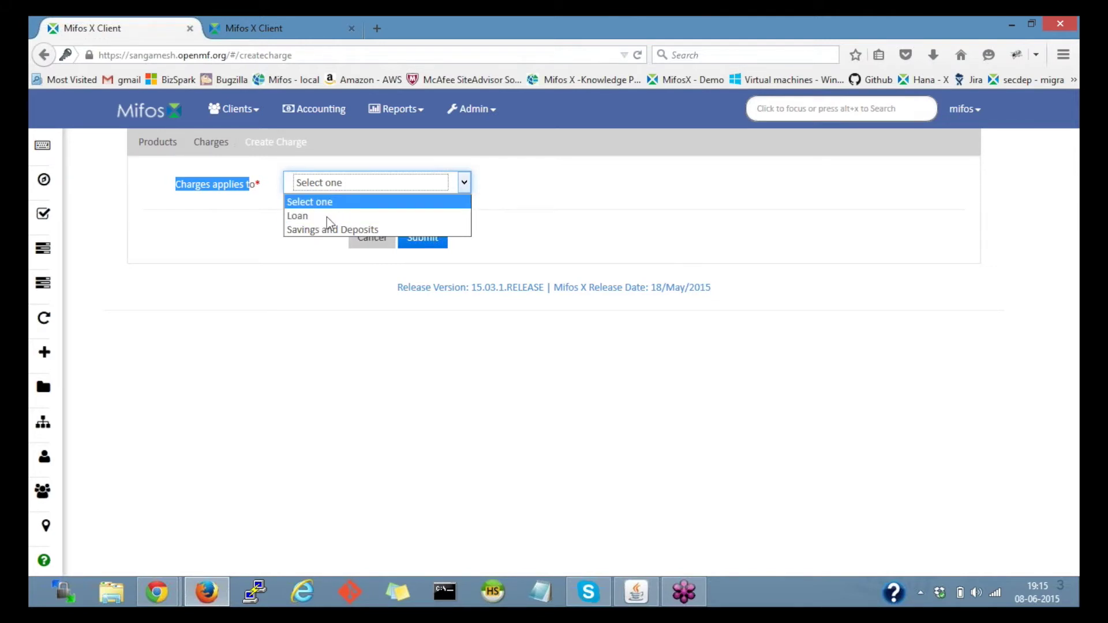
{"action": "key", "text": "Escape"}
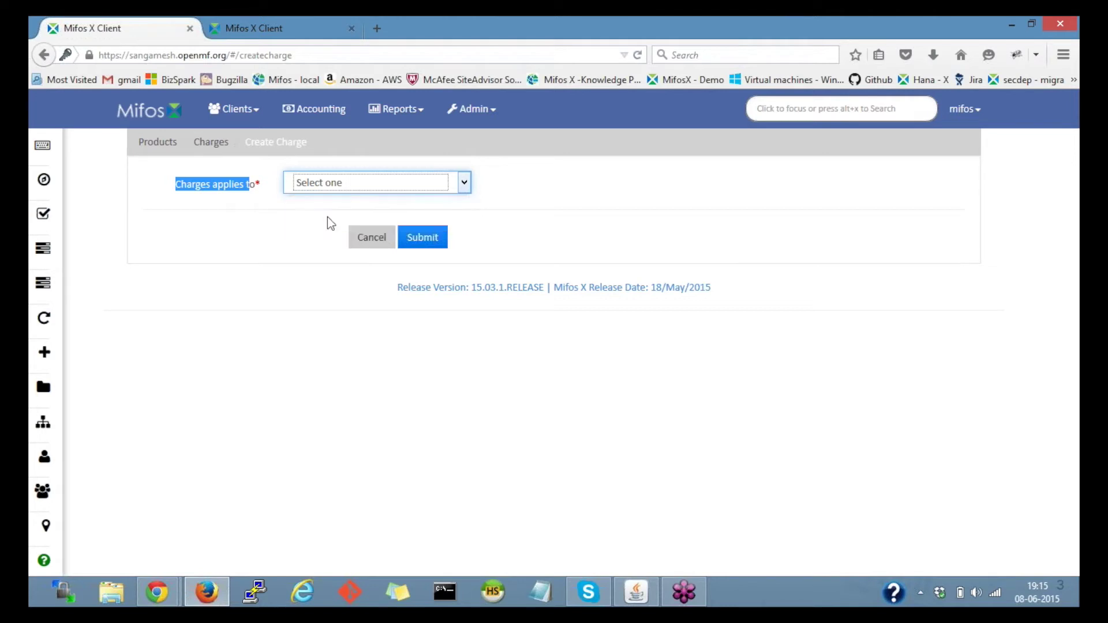
Make the charge apply to Loan and name it 'Loan processing fee'.
{"action": "key", "text": "Down"}
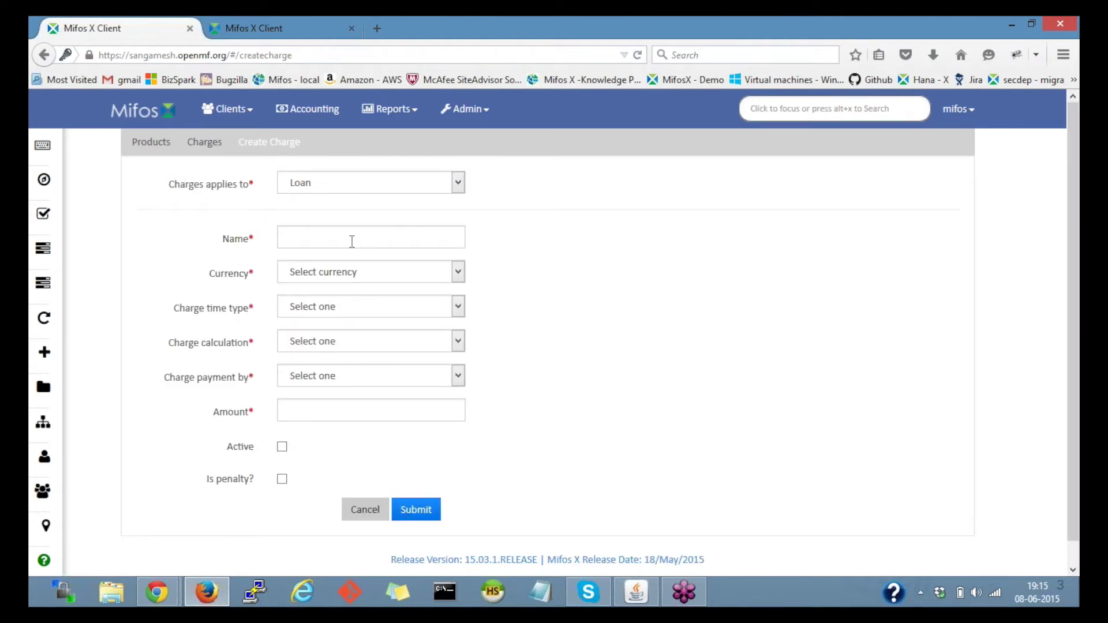
{"action": "left_click", "coordinate": [300, 240]}
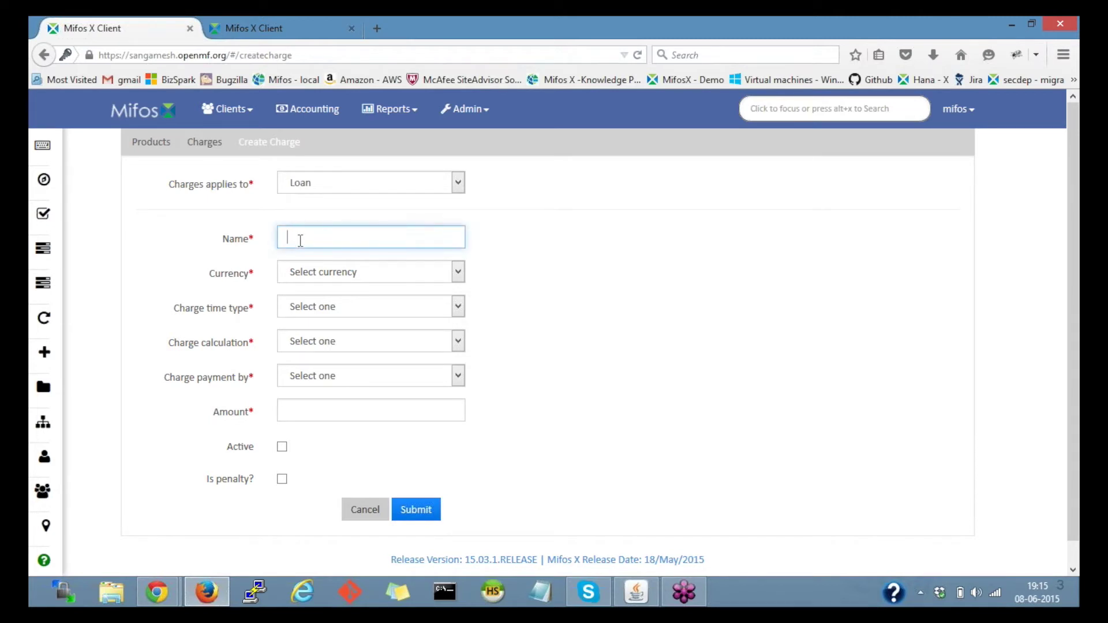
{"action": "type", "text": "Loan p"}
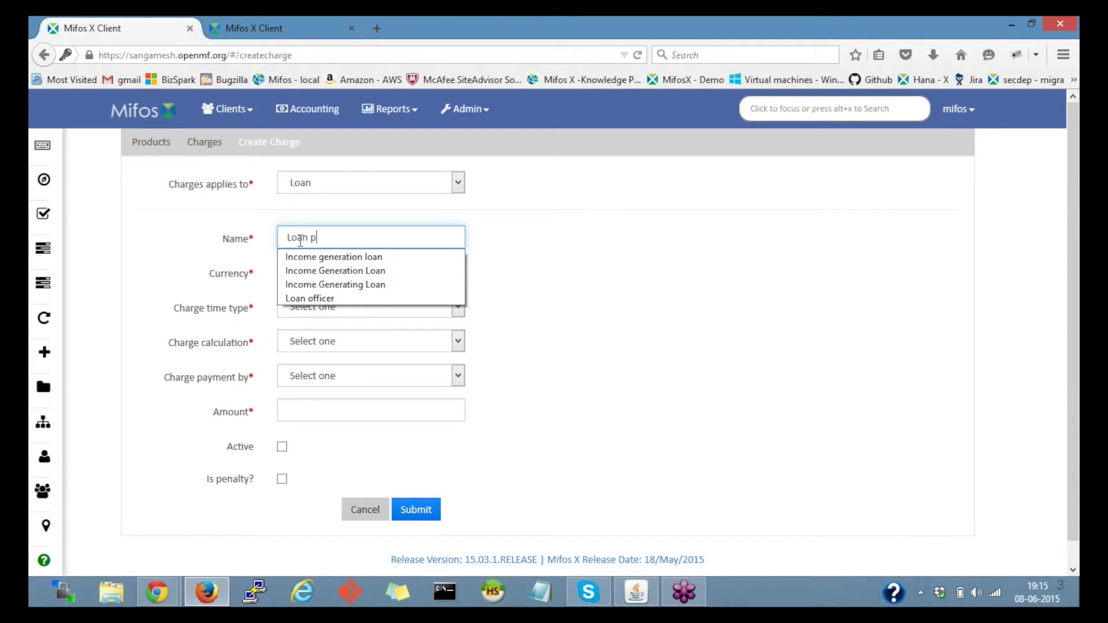
{"action": "type", "text": "rocessing fe"}
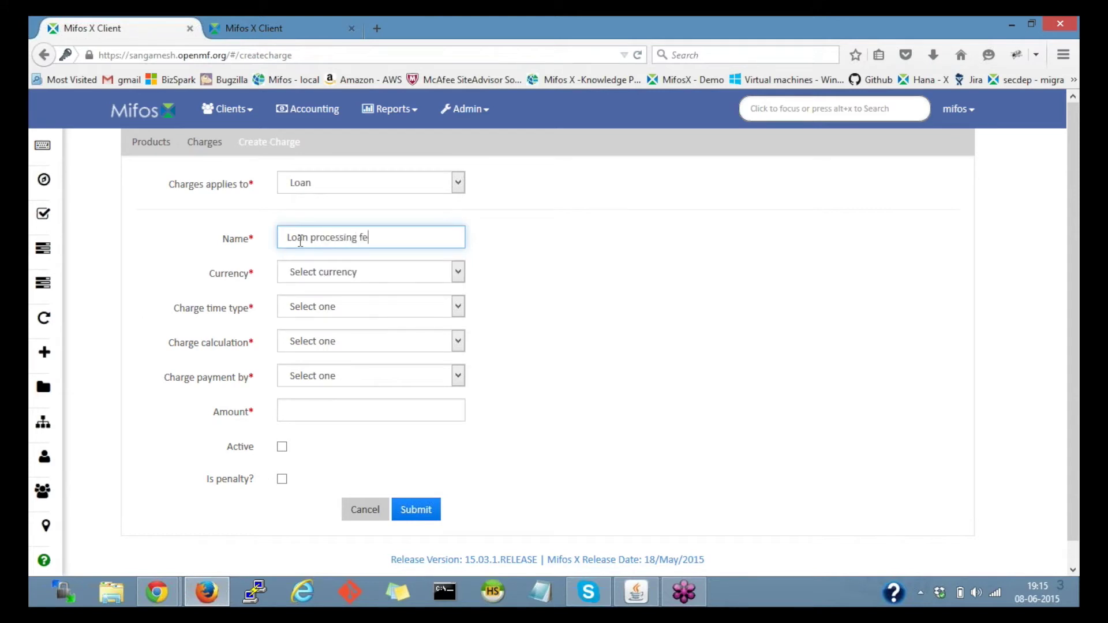
{"action": "type", "text": "e"}
{"action": "left_click", "coordinate": [338, 281]}
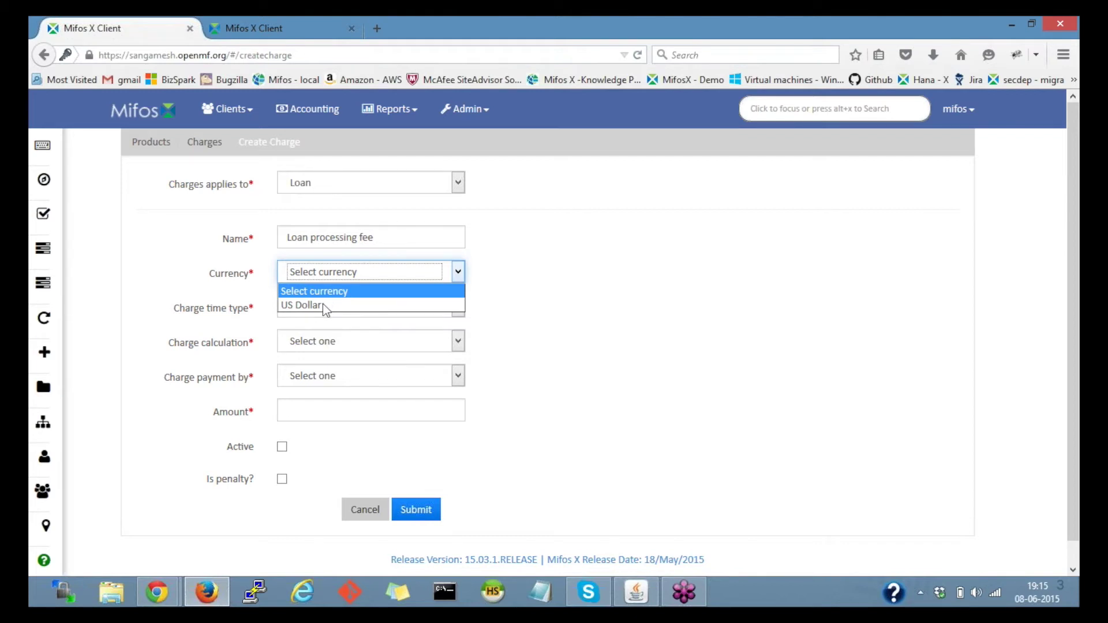
Set the charge currency to US Dollar, checking the slides before listing charge time types.
{"action": "left_click", "coordinate": [323, 305]}
{"action": "left_click", "coordinate": [338, 306]}
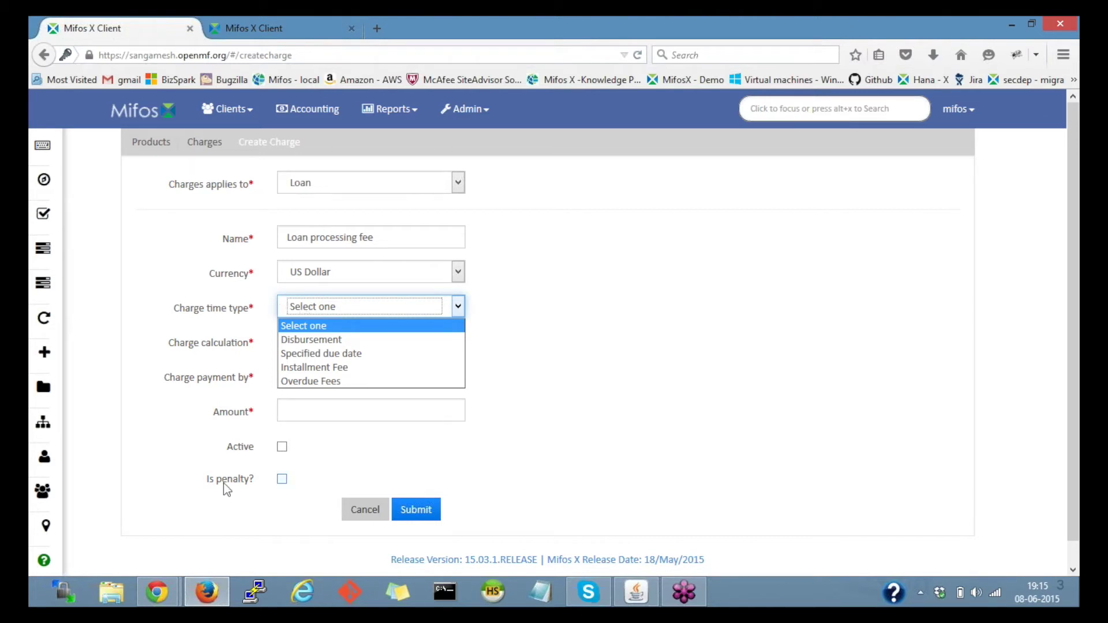
{"action": "key", "text": "alt+Tab"}
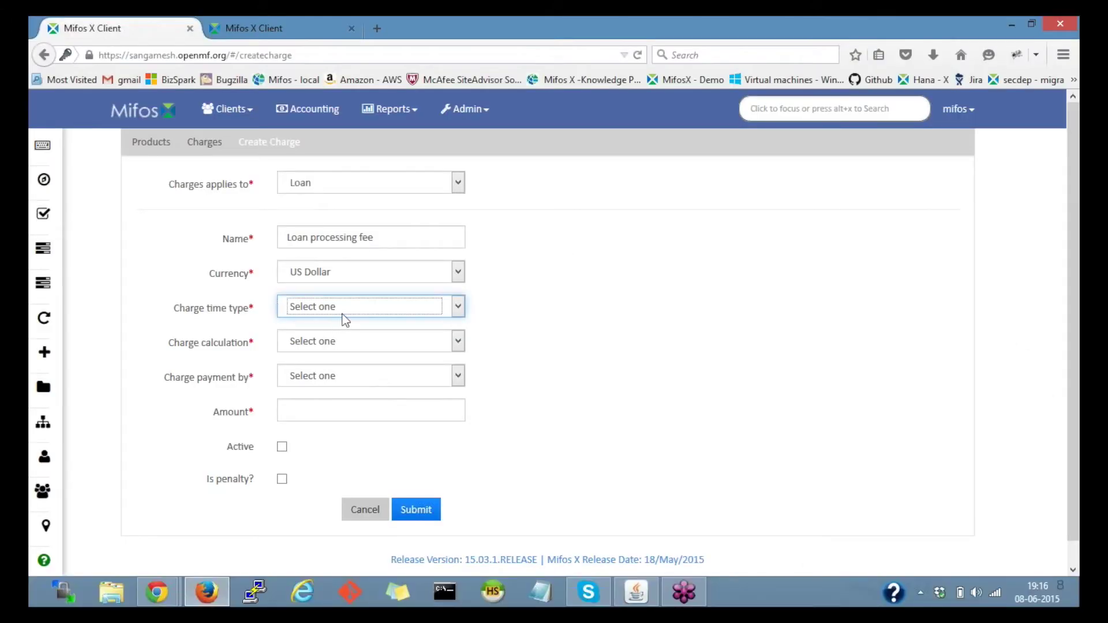
{"action": "left_click", "coordinate": [343, 310]}
Collect the charge at Disbursement and try out the charge calculation options.
{"action": "left_click", "coordinate": [332, 340]}
{"action": "left_click", "coordinate": [332, 342]}
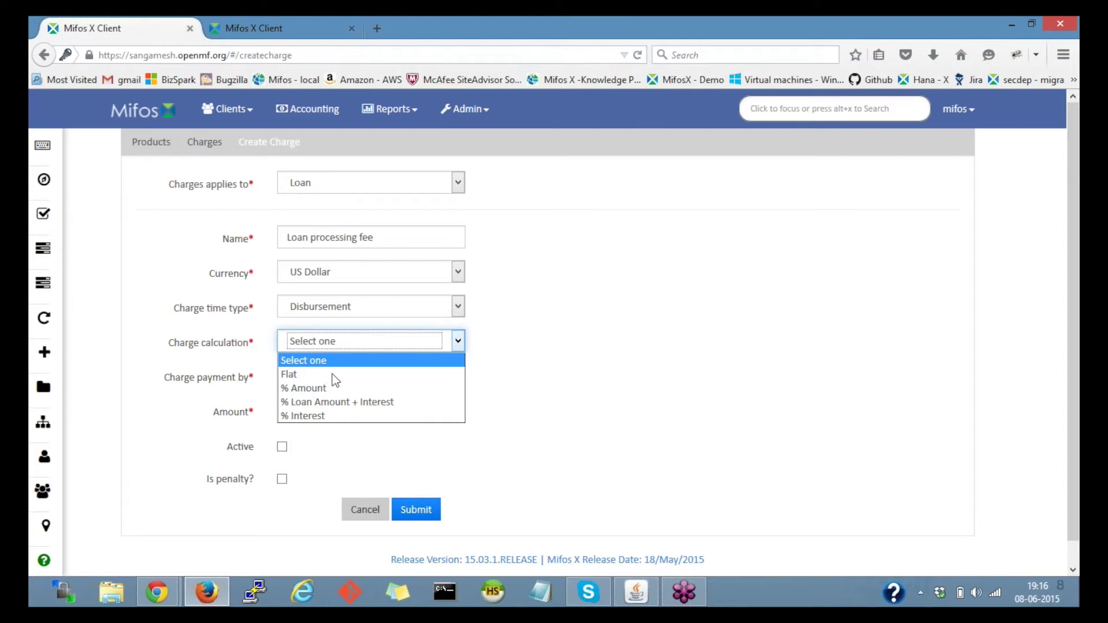
{"action": "left_click", "coordinate": [331, 373]}
{"action": "left_click", "coordinate": [356, 339]}
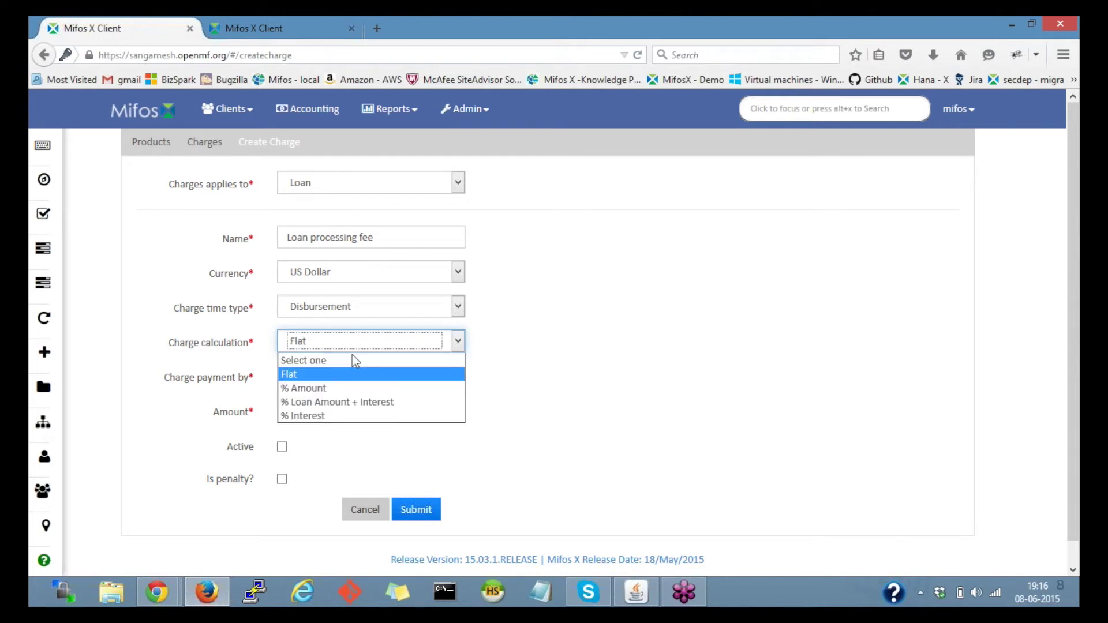
{"action": "left_click", "coordinate": [351, 359]}
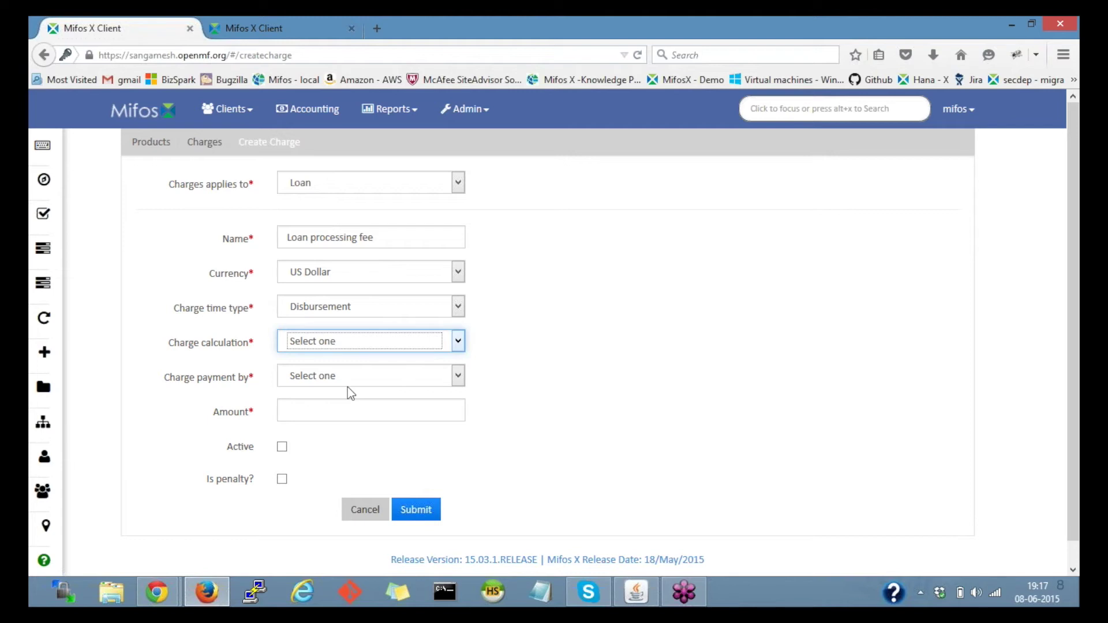
{"action": "key", "text": "Down"}
{"action": "key", "text": "Down"}
Enter an amount of 1 and settle on a Flat charge calculation.
{"action": "left_click", "coordinate": [309, 411]}
{"action": "type", "text": "1"}
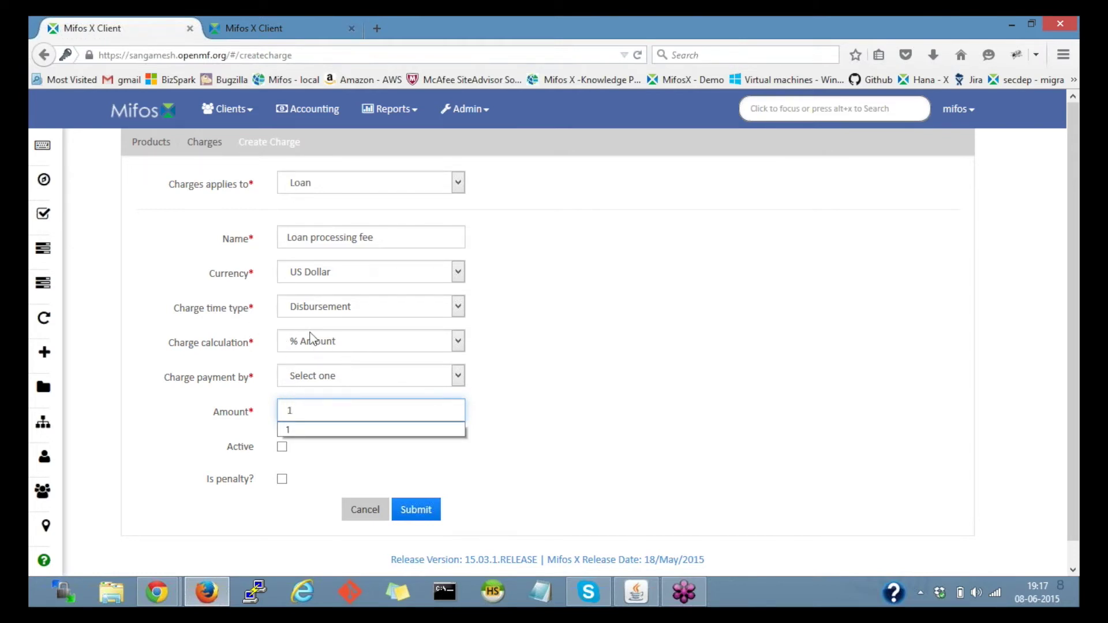
{"action": "key", "text": "Escape"}
{"action": "left_click", "coordinate": [329, 344]}
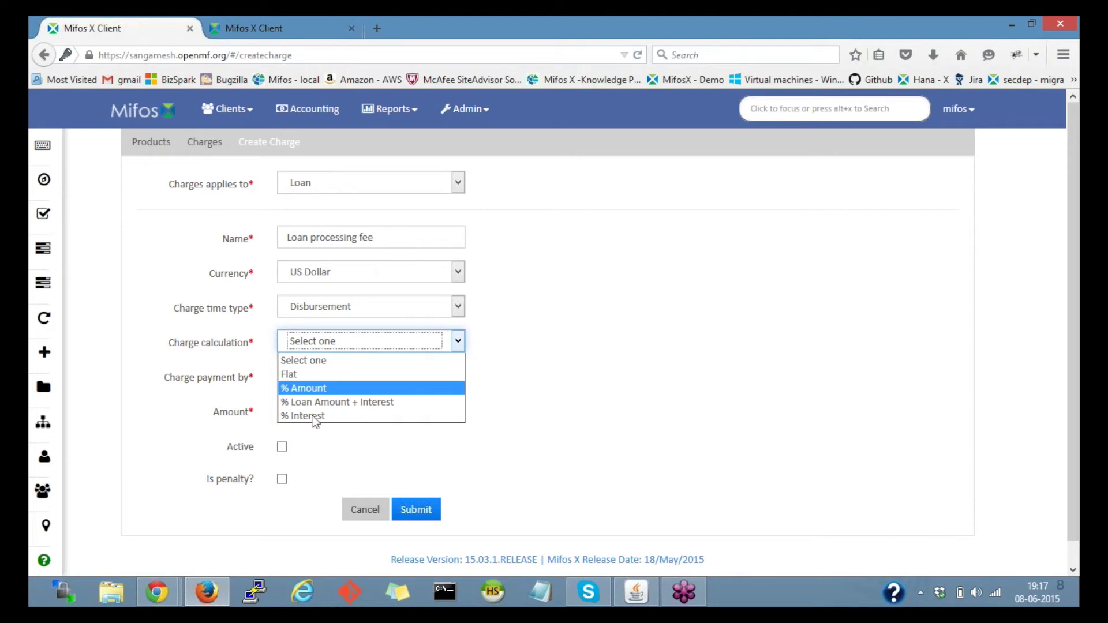
{"action": "key", "text": "Up"}
{"action": "key", "text": "Up"}
{"action": "key", "text": "Down"}
{"action": "left_click", "coordinate": [290, 375]}
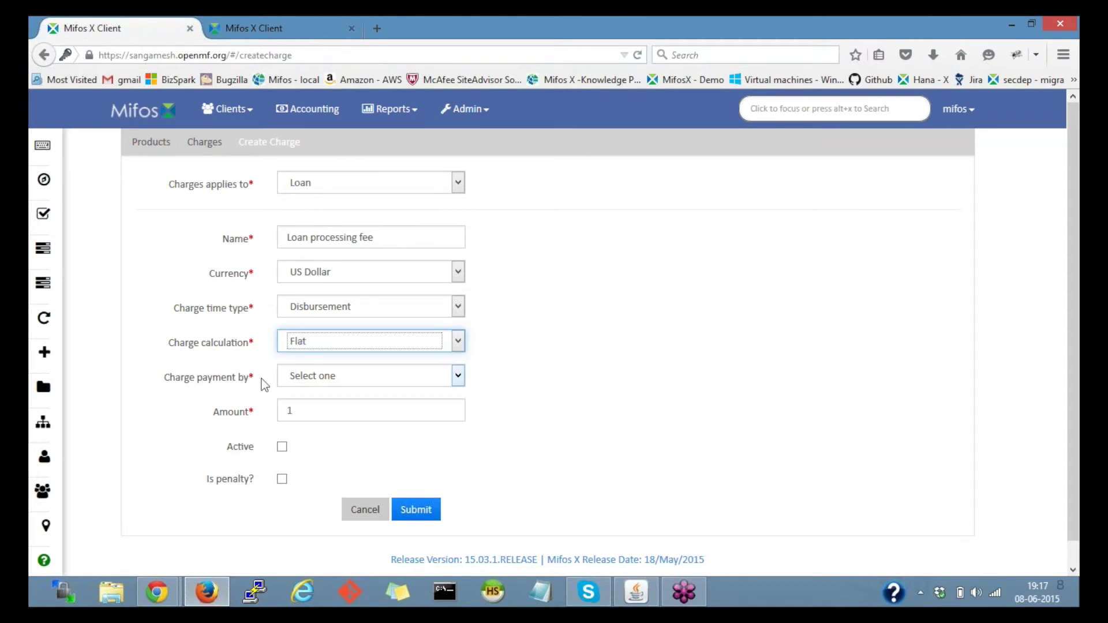
{"action": "double_click", "coordinate": [291, 410]}
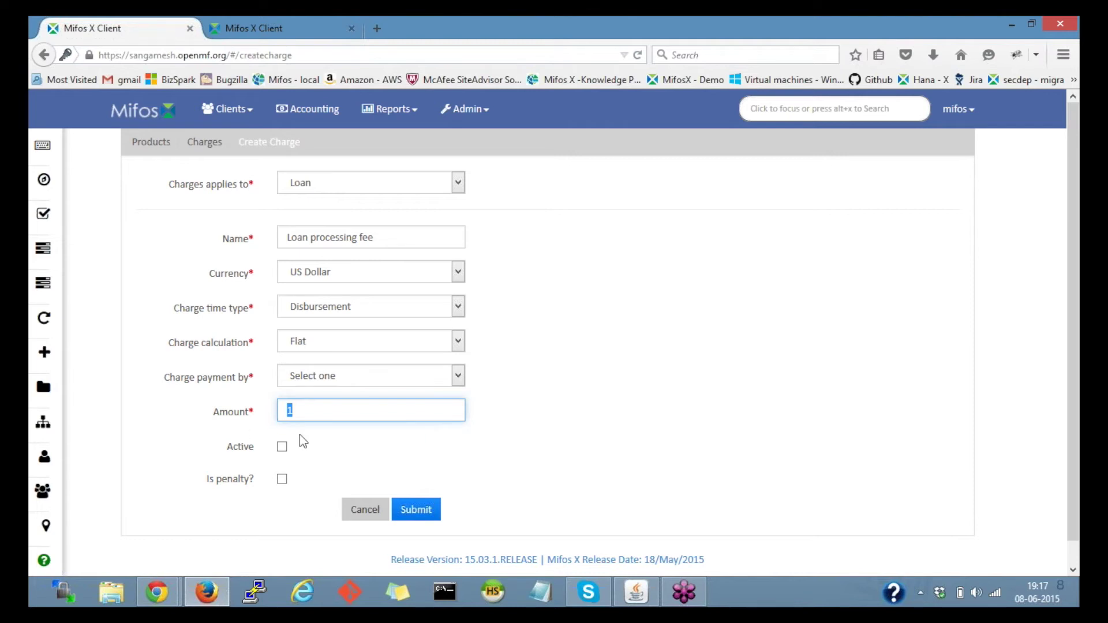
{"action": "left_click", "coordinate": [325, 410]}
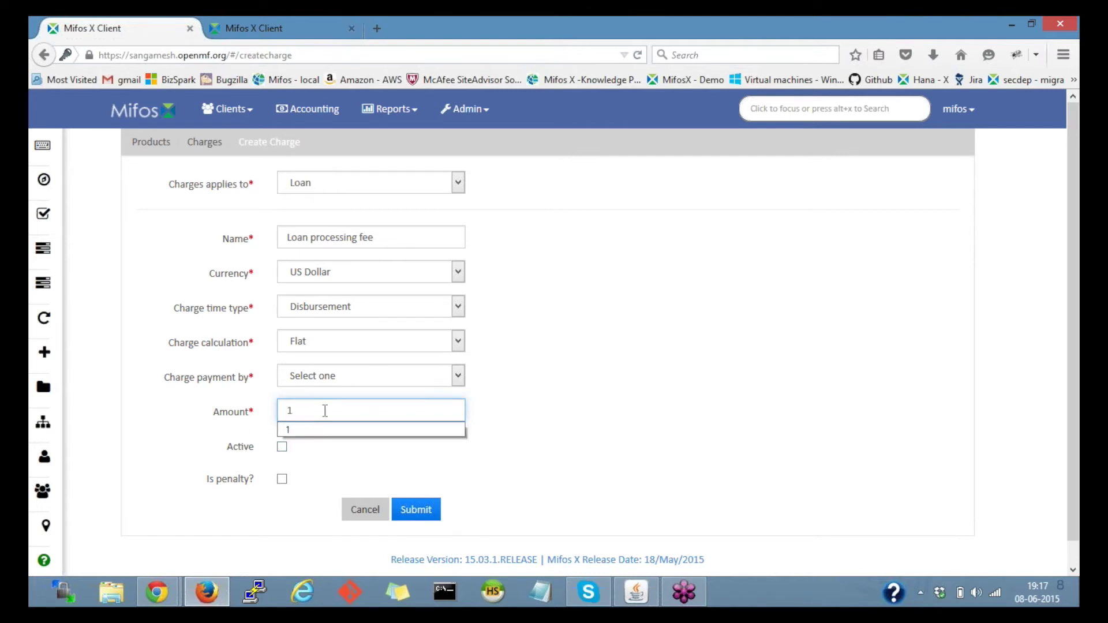
{"action": "key", "text": "Escape"}
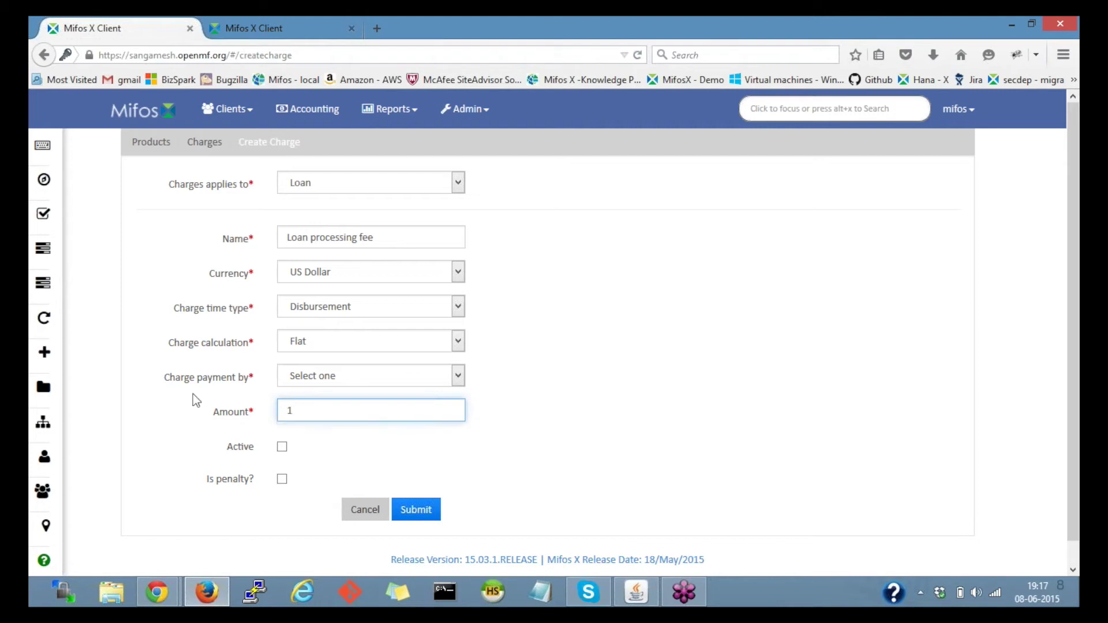
{"action": "left_click", "coordinate": [292, 235]}
Save the active Loan processing fee charge with its payment mode set to Regular.
{"action": "left_click", "coordinate": [398, 234]}
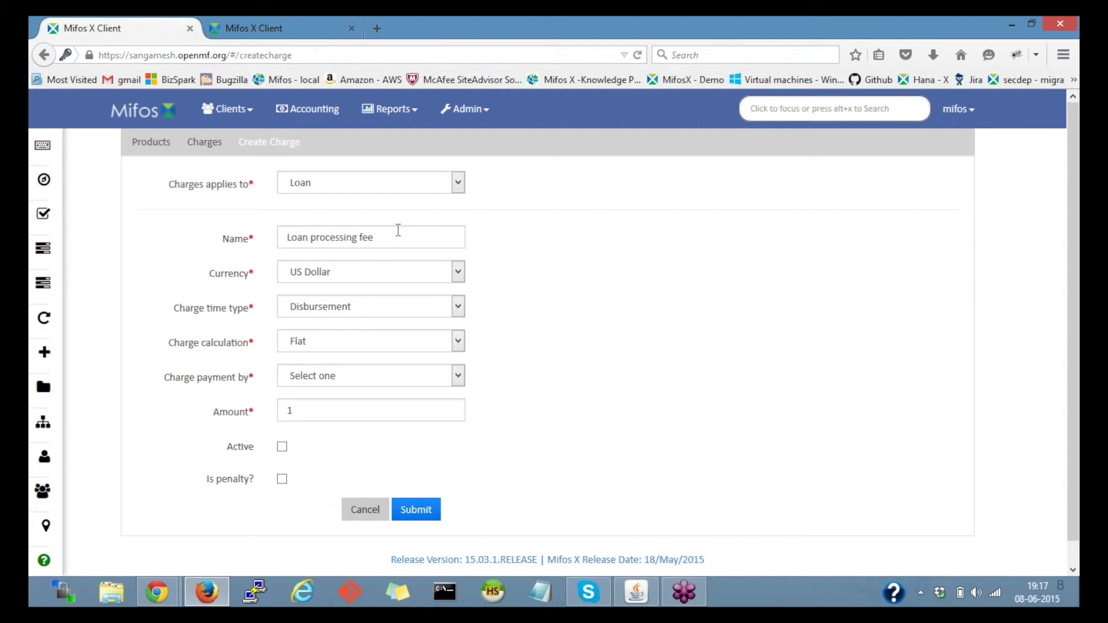
{"action": "left_click_drag", "start_coordinate": [391, 235], "coordinate": [242, 224]}
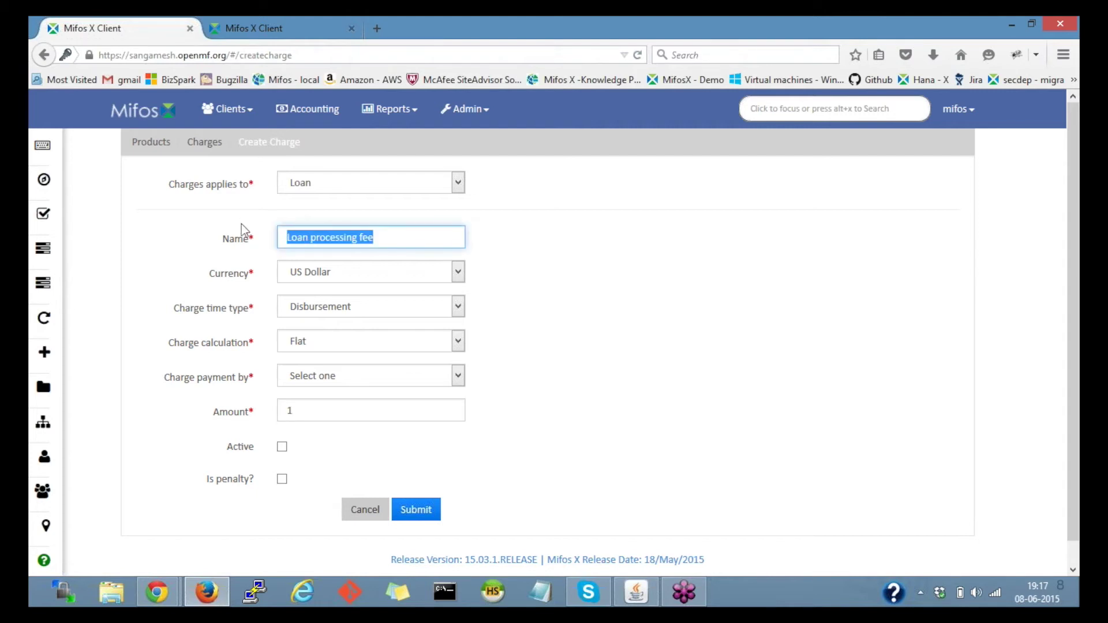
{"action": "left_click", "coordinate": [148, 312]}
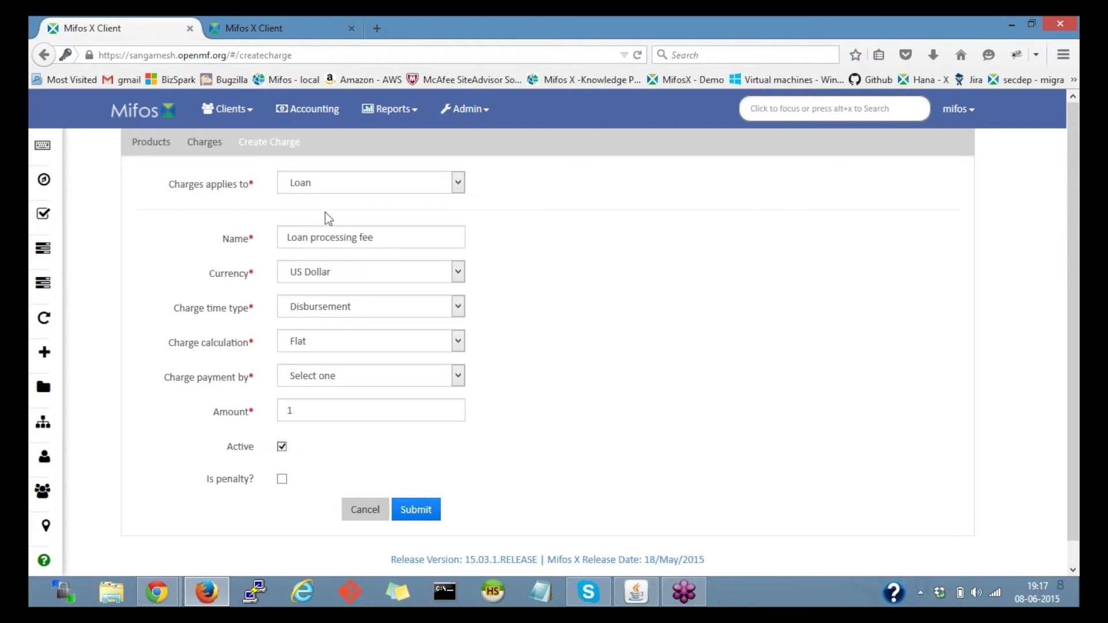
{"action": "left_click", "coordinate": [429, 517]}
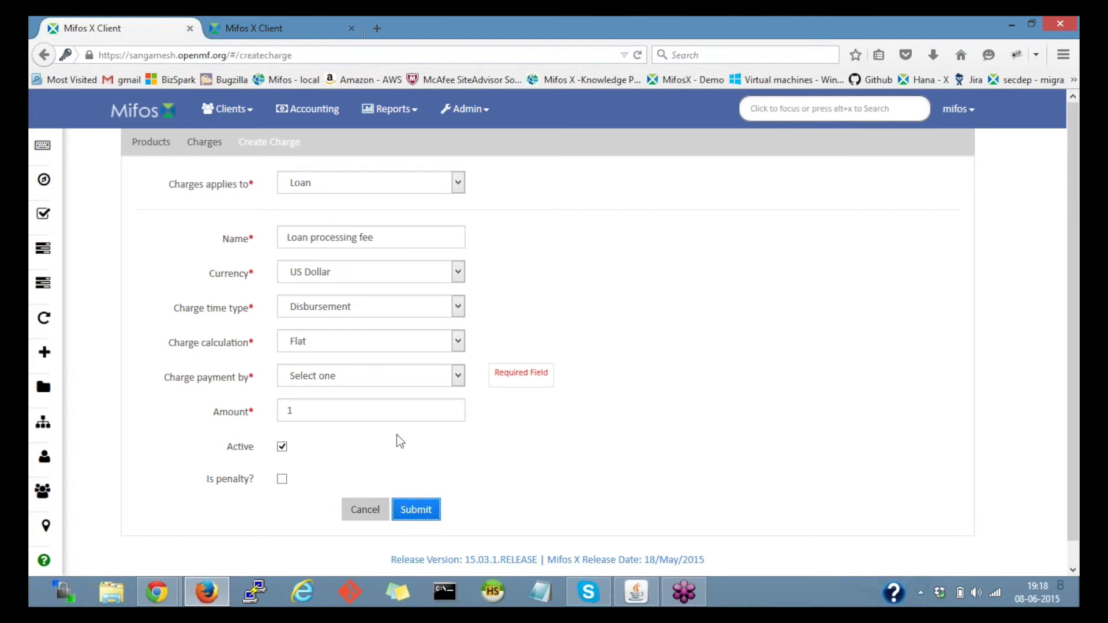
{"action": "left_click", "coordinate": [381, 378]}
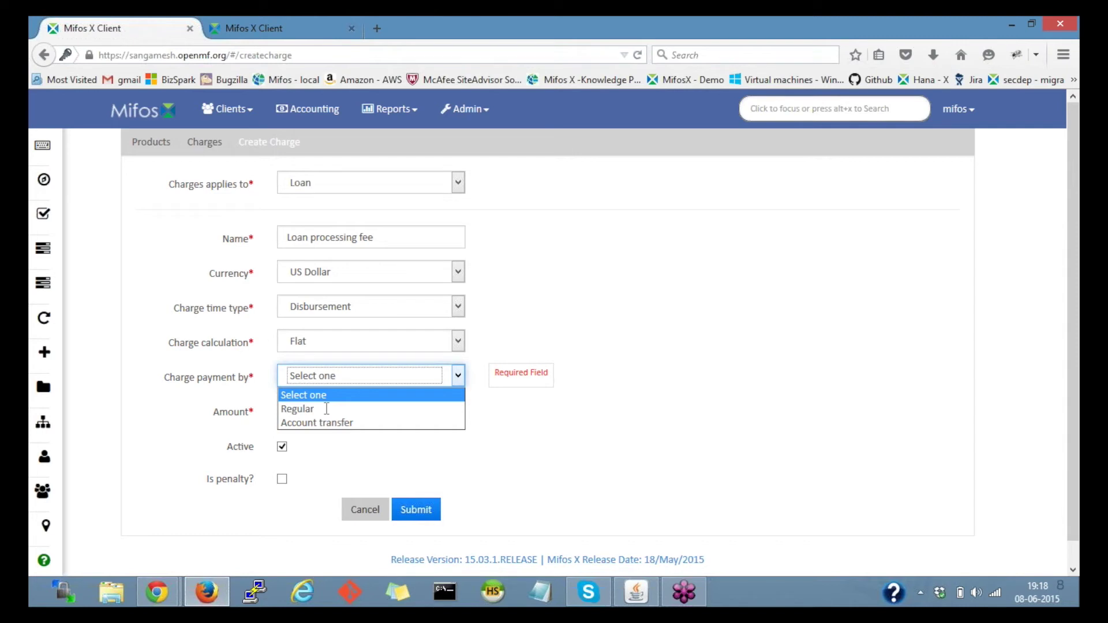
{"action": "left_click", "coordinate": [326, 408]}
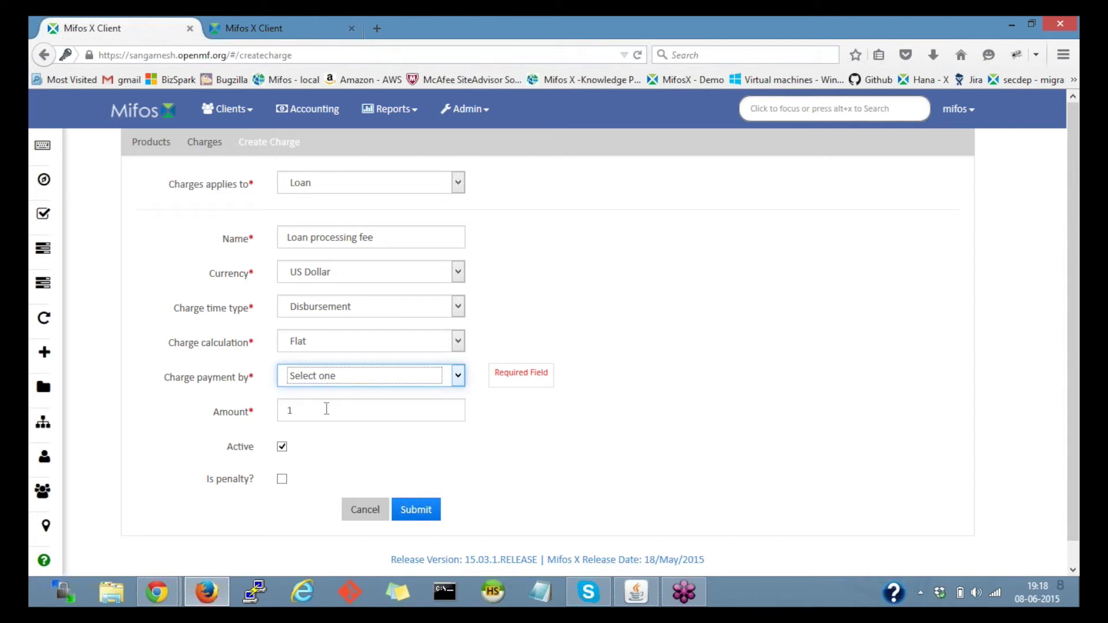
{"action": "left_click", "coordinate": [421, 514]}
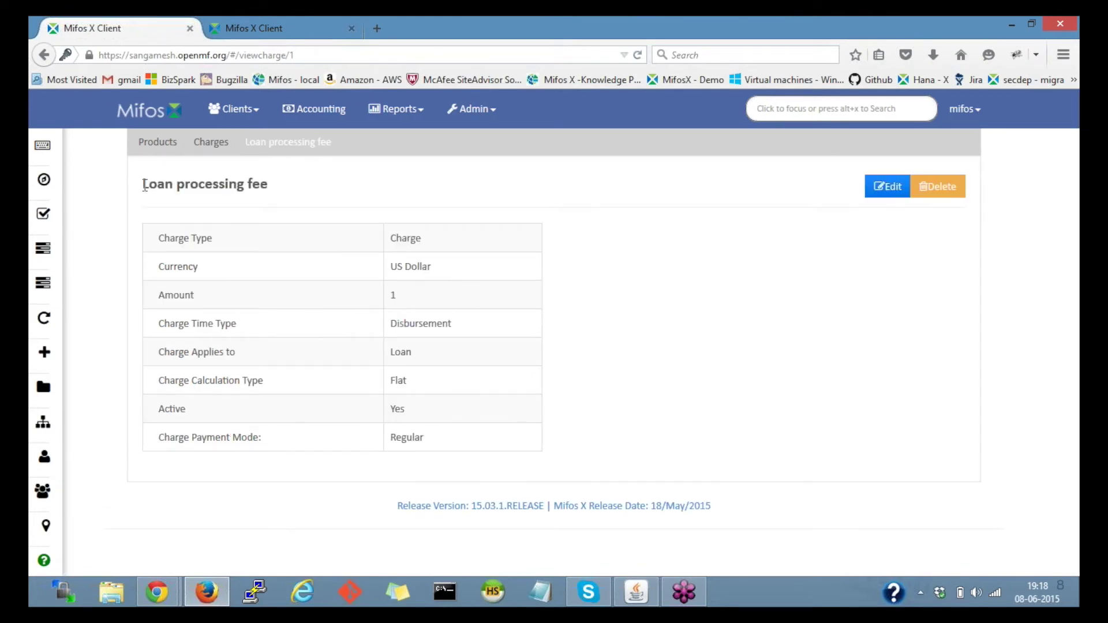
Go back through the Charges breadcrumb to see Loan processing fee listed as active.
{"action": "left_click_drag", "start_coordinate": [145, 185], "coordinate": [268, 185]}
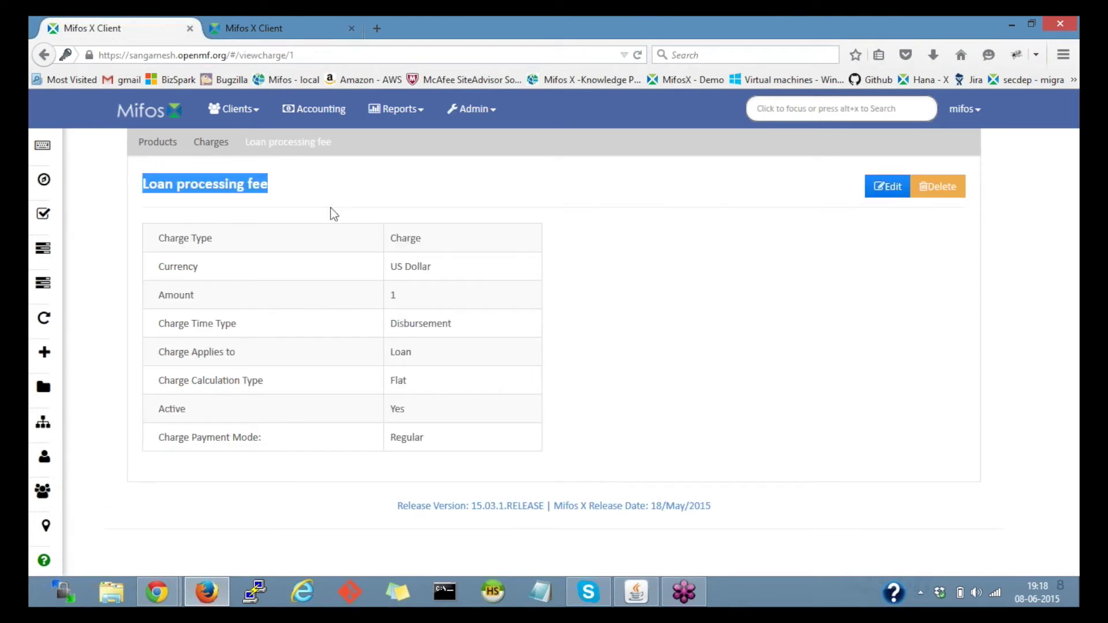
{"action": "left_click", "coordinate": [438, 206]}
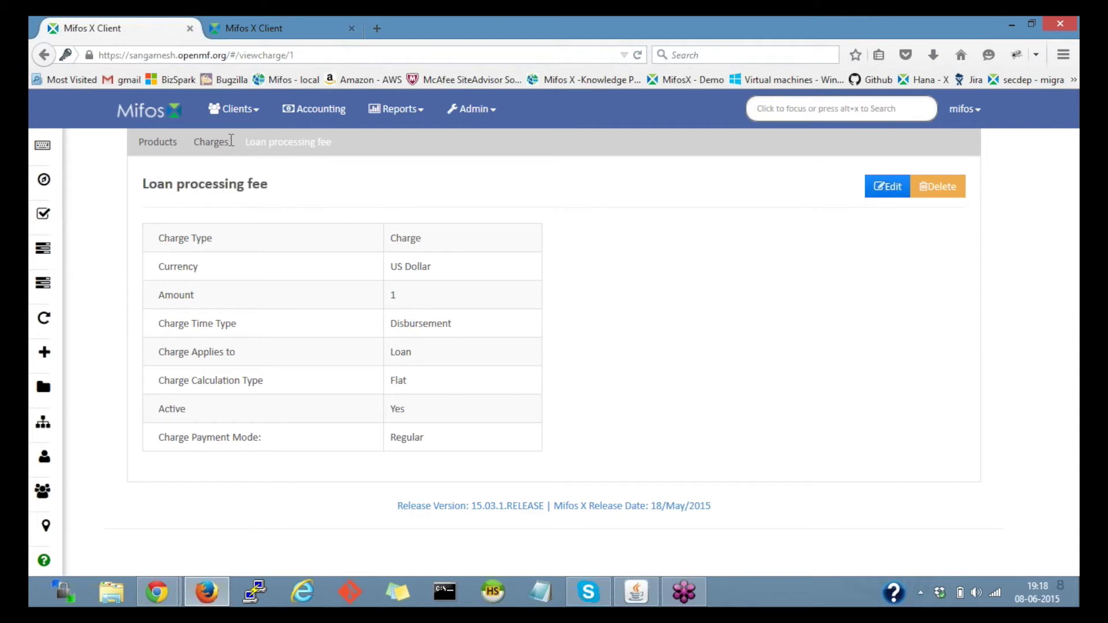
{"action": "left_click", "coordinate": [212, 142]}
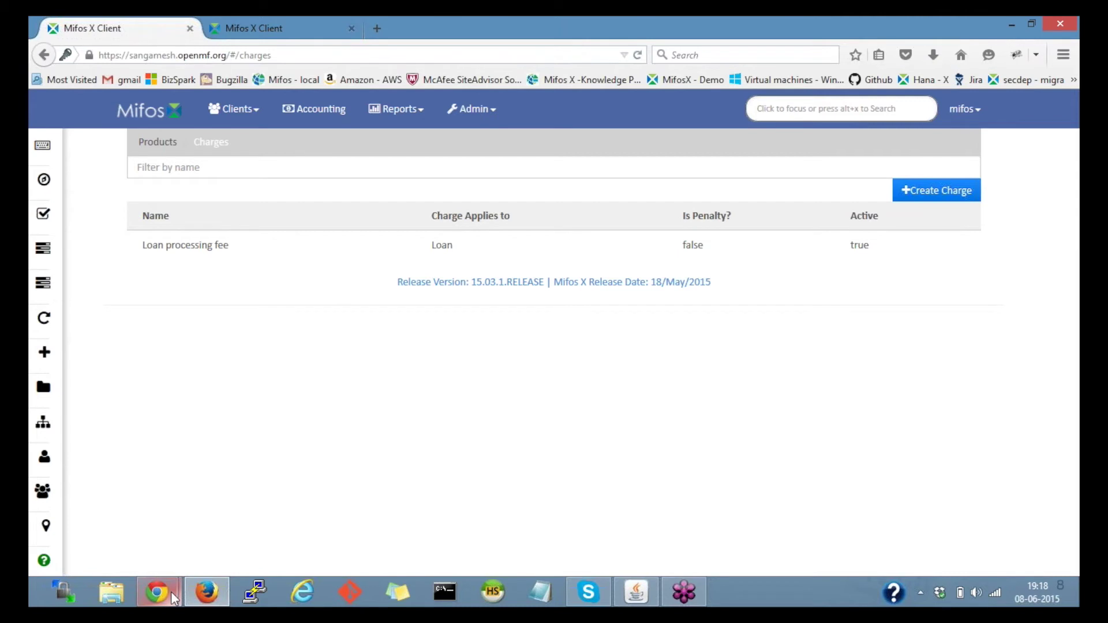
{"action": "mouse_move", "coordinate": [171, 591]}
{"action": "left_click", "coordinate": [317, 497]}
{"action": "left_click", "coordinate": [937, 190]}
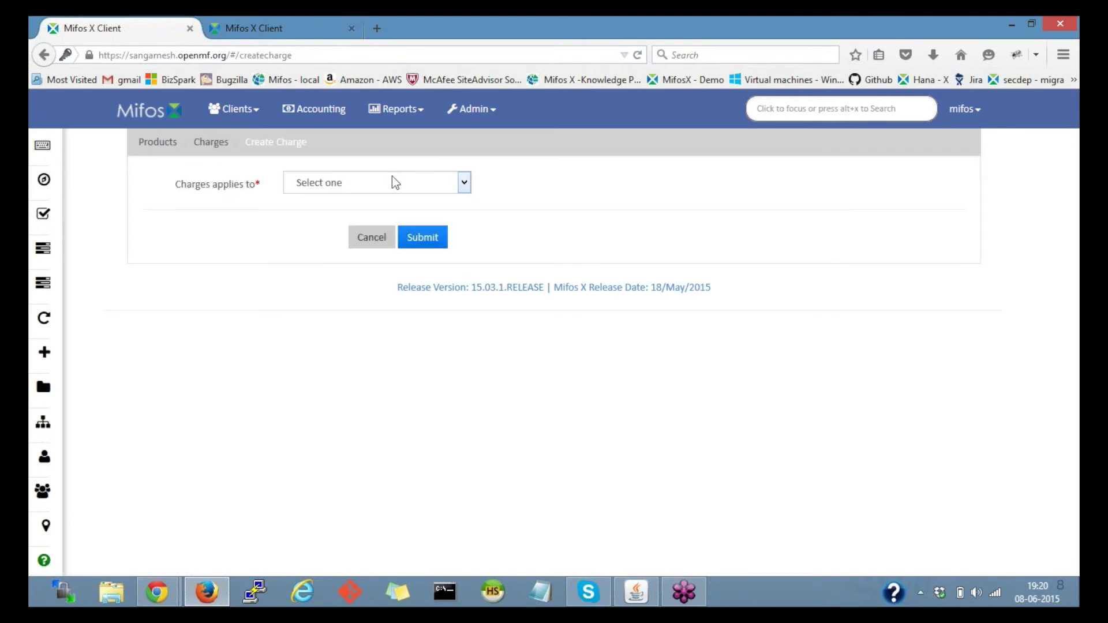
Start a Loan charge named 'Late payment fee' in US Dollar.
{"action": "left_click", "coordinate": [396, 182]}
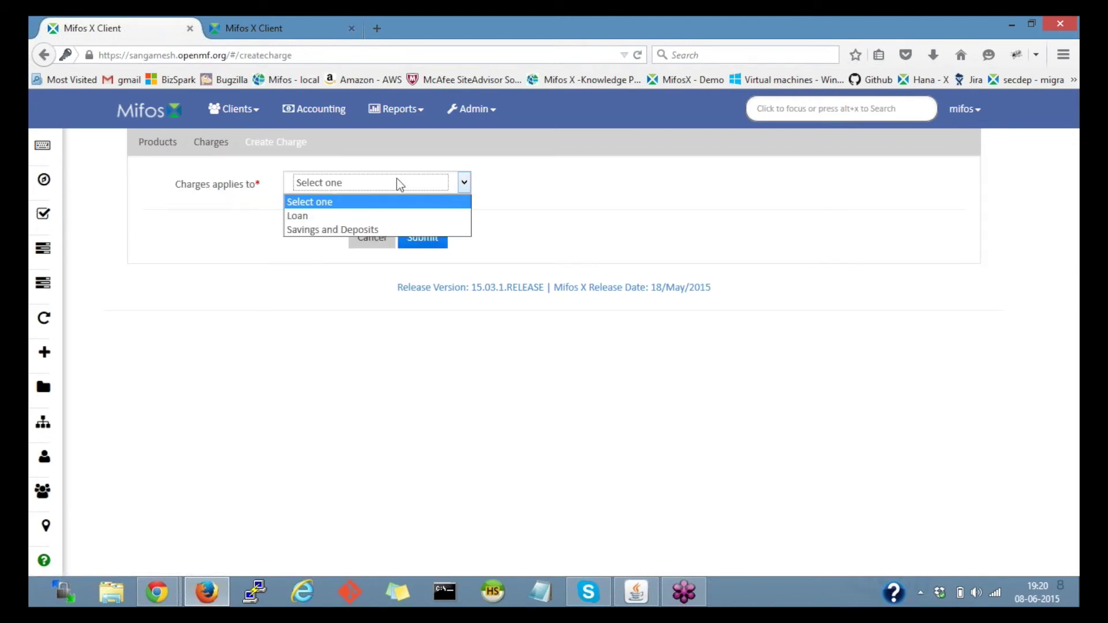
{"action": "left_click", "coordinate": [313, 215]}
{"action": "left_click", "coordinate": [350, 238]}
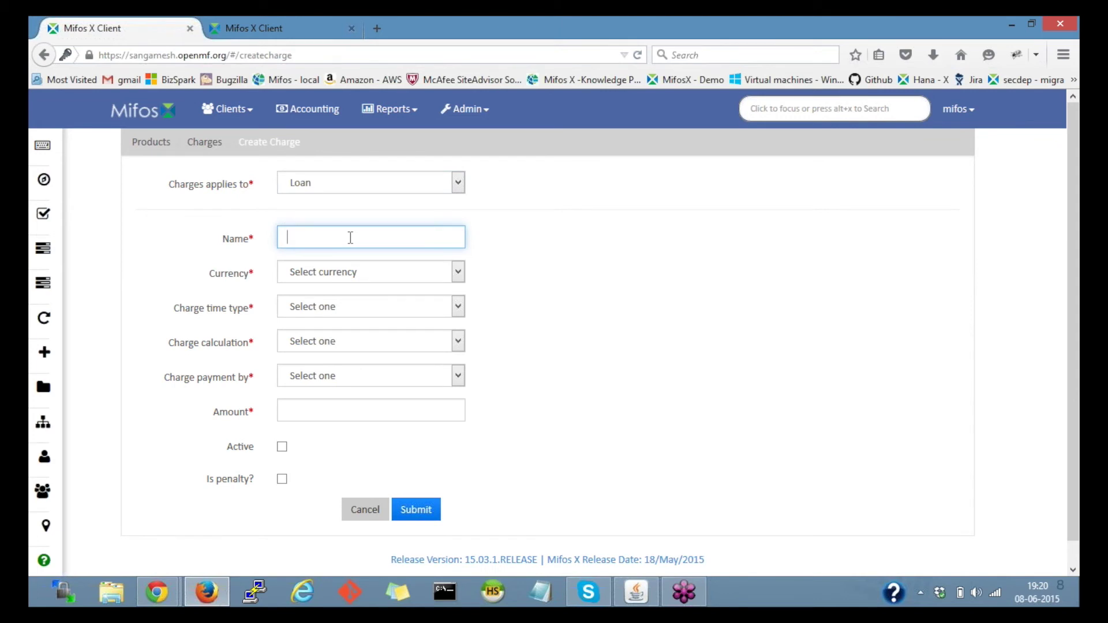
{"action": "type", "text": "Late payment fee"}
{"action": "left_click", "coordinate": [316, 276]}
{"action": "left_click", "coordinate": [312, 289]}
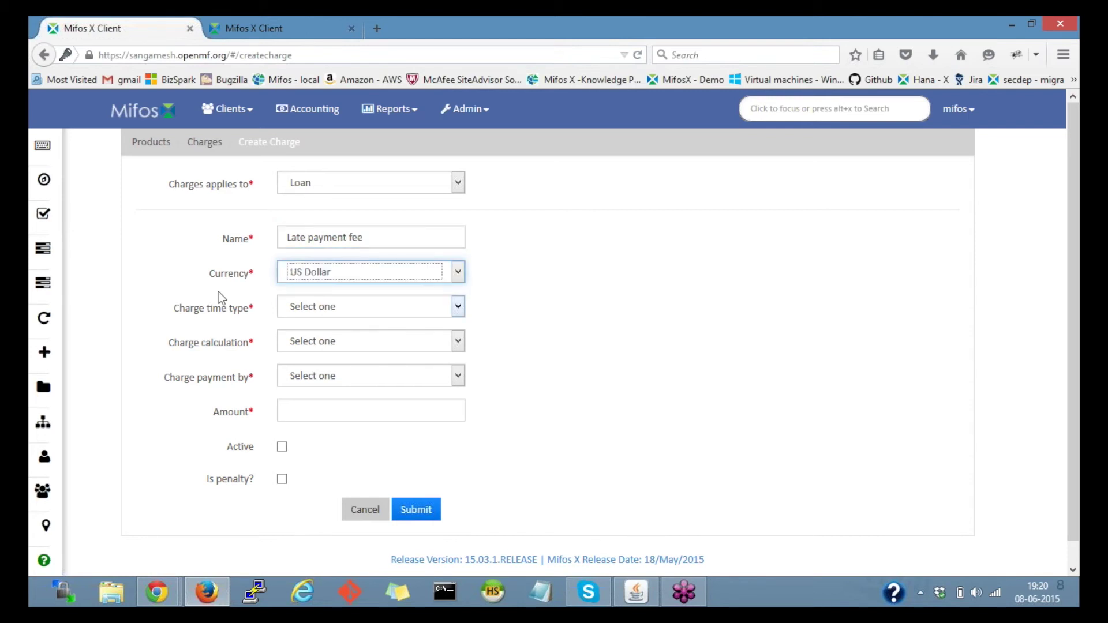
Set it to Overdue Fees, % Amount calculation, Regular payment mode and amount 1.
{"action": "left_click", "coordinate": [312, 308]}
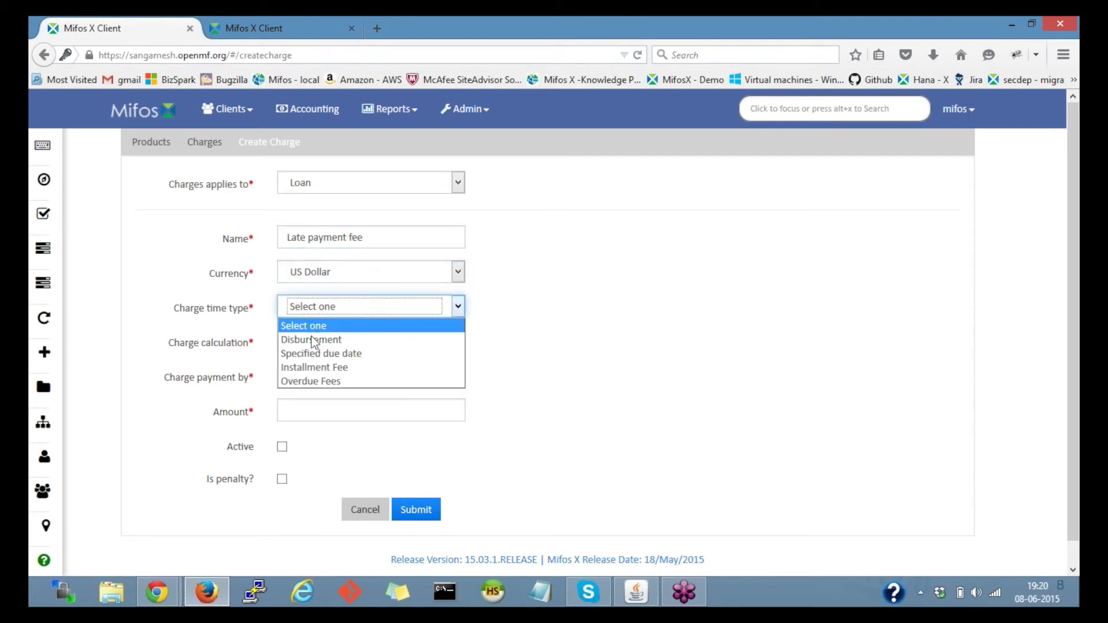
{"action": "left_click", "coordinate": [304, 382]}
{"action": "left_click", "coordinate": [341, 348]}
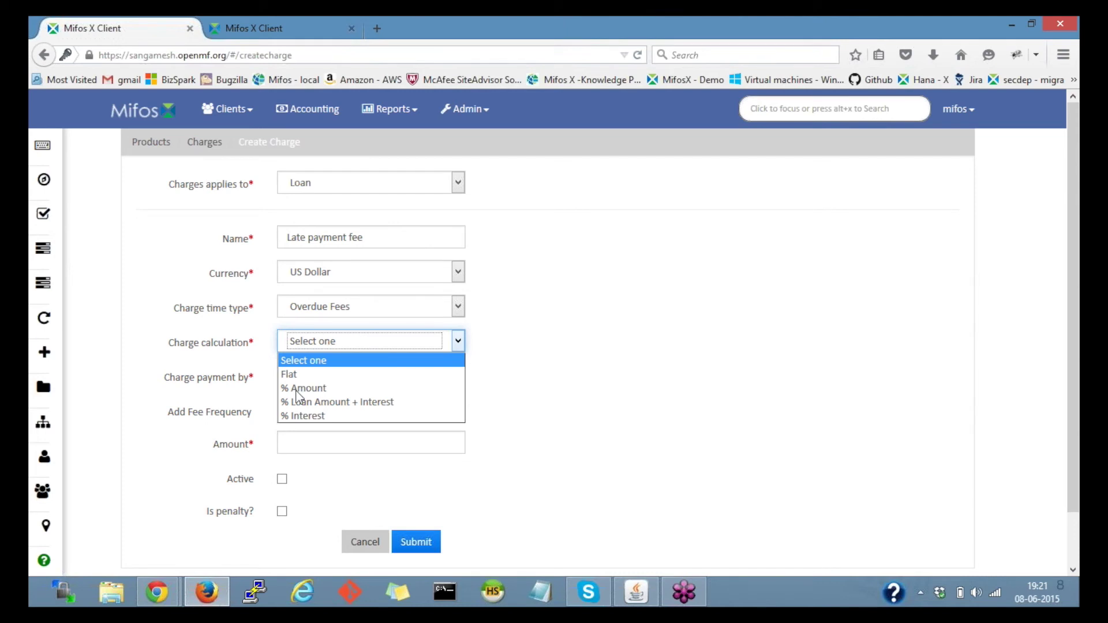
{"action": "left_click", "coordinate": [296, 390]}
{"action": "left_click", "coordinate": [323, 379]}
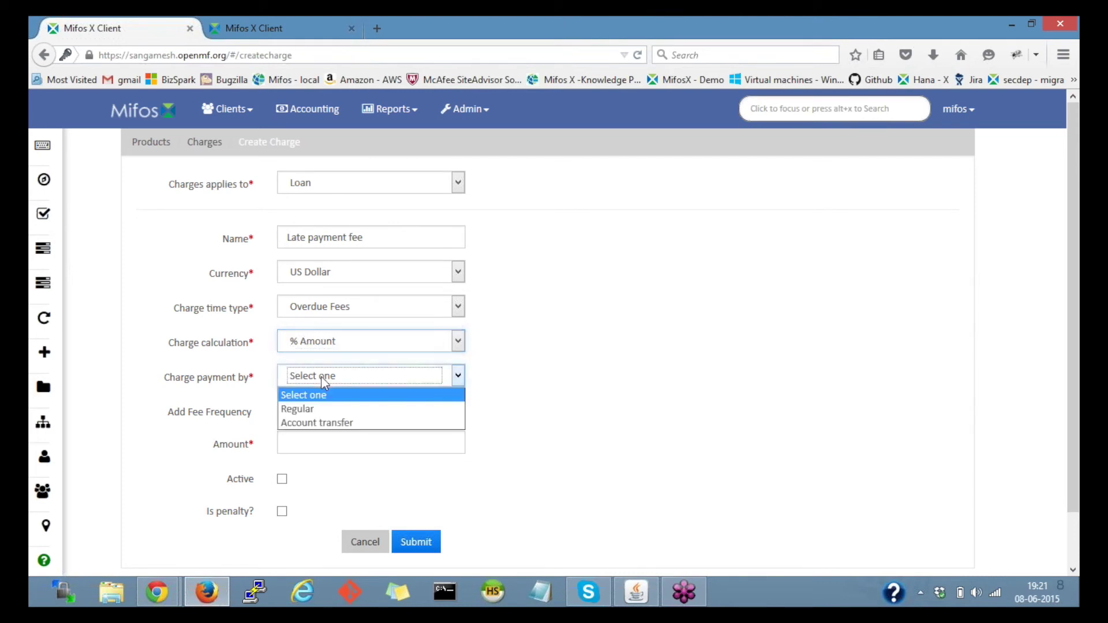
{"action": "left_click", "coordinate": [295, 409]}
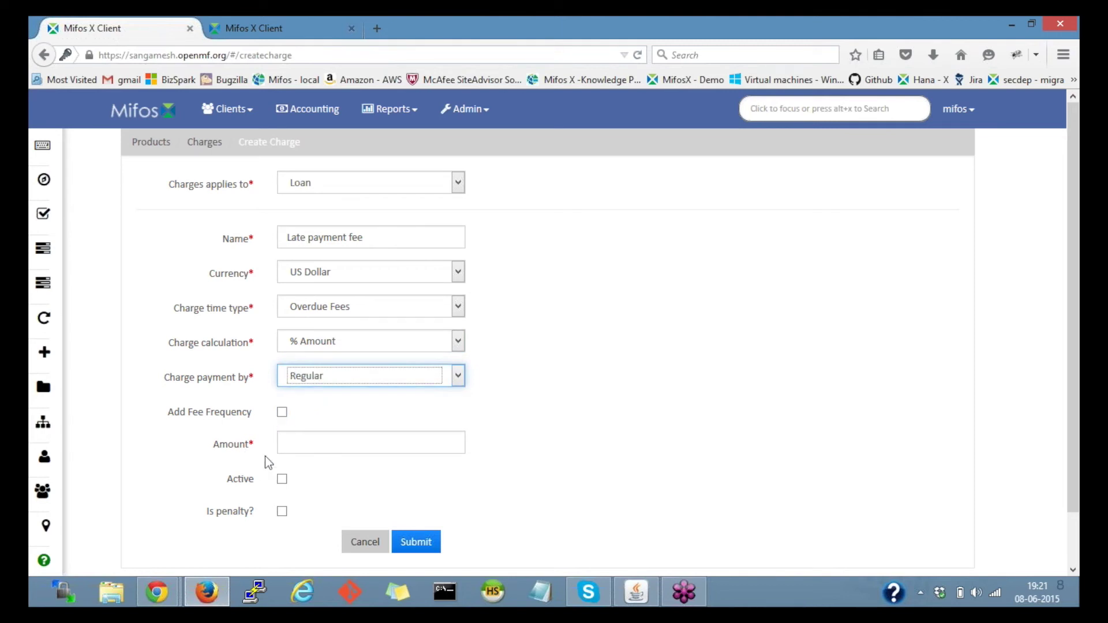
{"action": "left_click", "coordinate": [326, 448]}
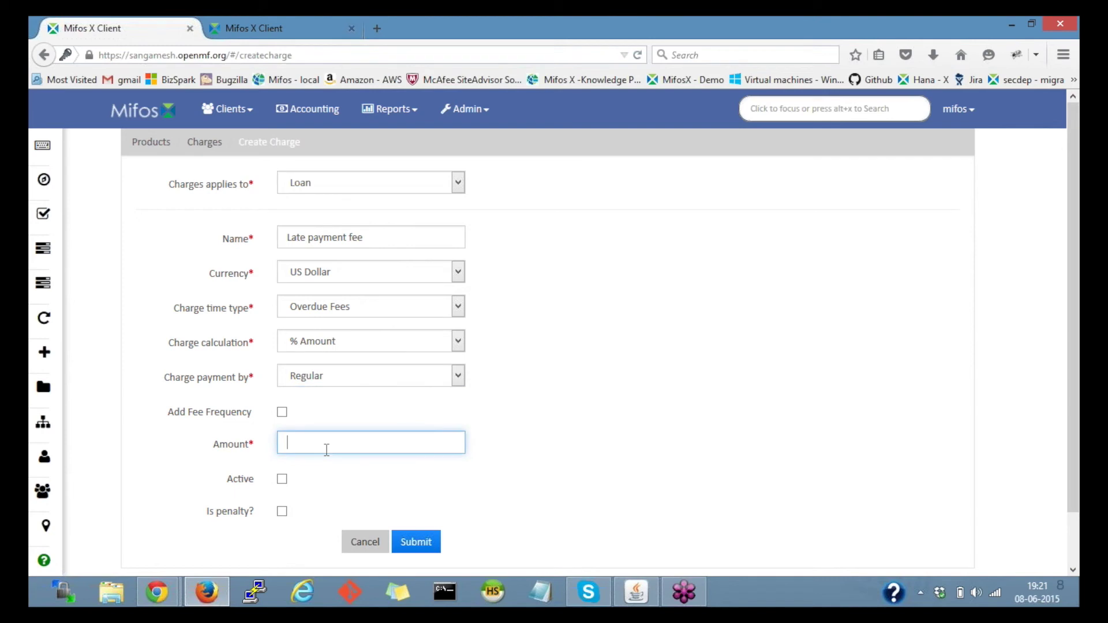
{"action": "type", "text": "1"}
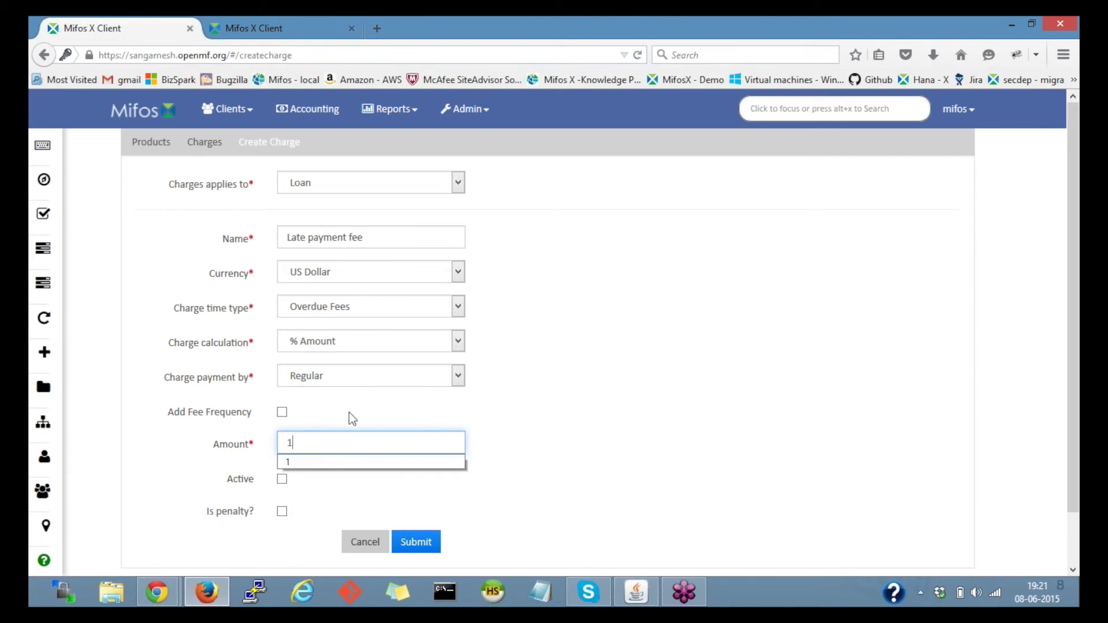
Mark the charge Active and a penalty, save it, and return to the Charges list.
{"action": "left_click", "coordinate": [282, 412]}
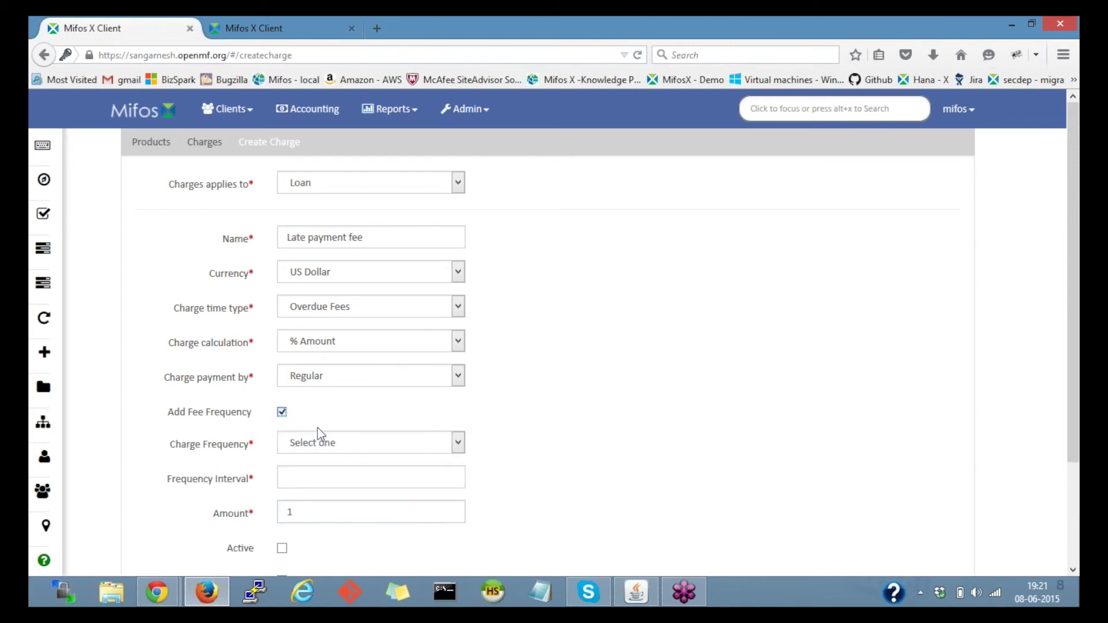
{"action": "left_click", "coordinate": [282, 413]}
{"action": "scroll", "coordinate": [348, 434], "scroll_direction": "down", "scroll_amount": 2}
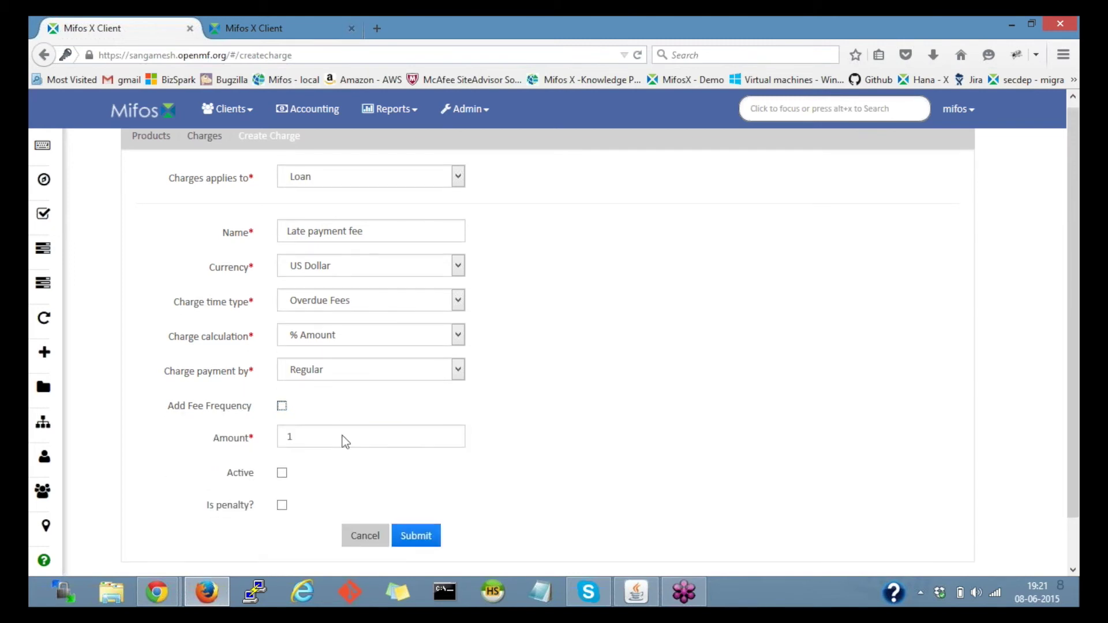
{"action": "left_click", "coordinate": [281, 426]}
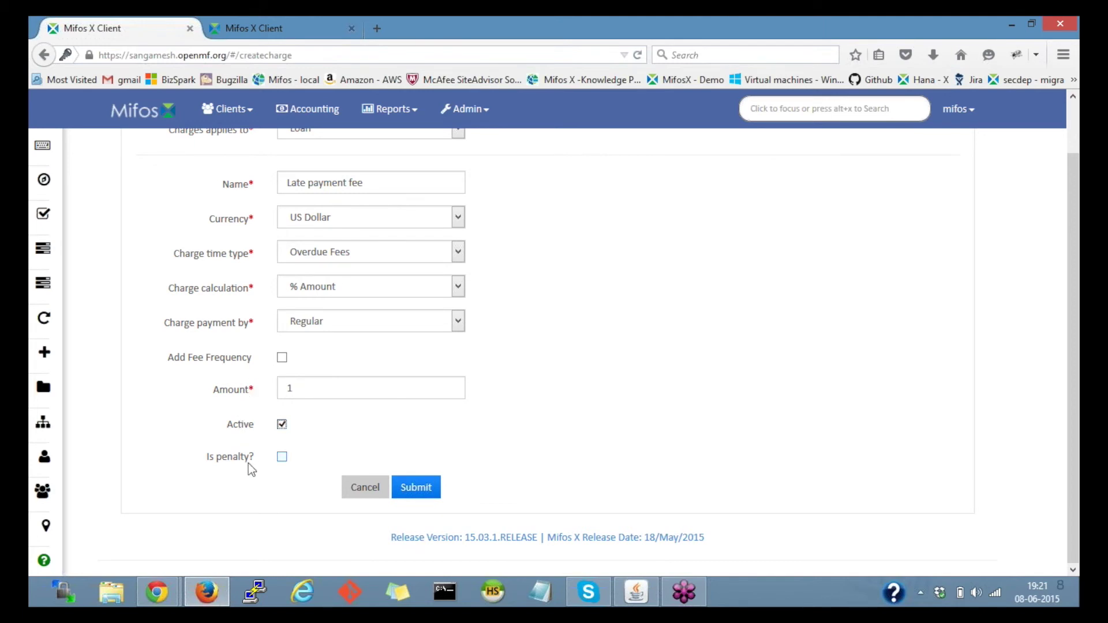
{"action": "left_click", "coordinate": [281, 457]}
{"action": "scroll", "coordinate": [451, 455], "scroll_direction": "up", "scroll_amount": 1}
{"action": "scroll", "coordinate": [452, 455], "scroll_direction": "up", "scroll_amount": 1}
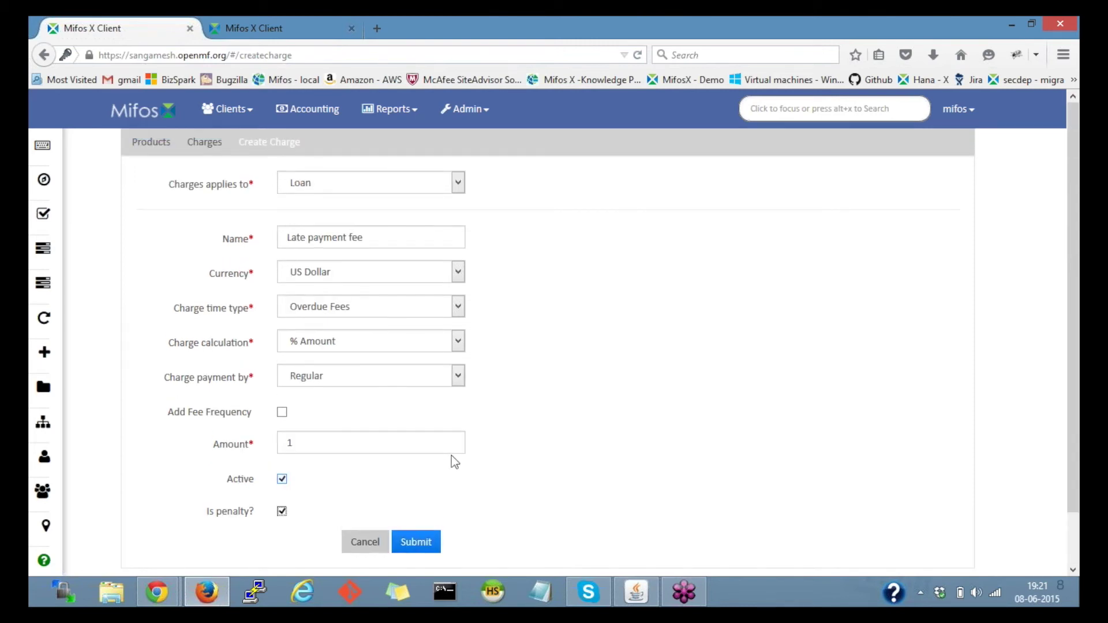
{"action": "scroll", "coordinate": [444, 467], "scroll_direction": "down", "scroll_amount": 1}
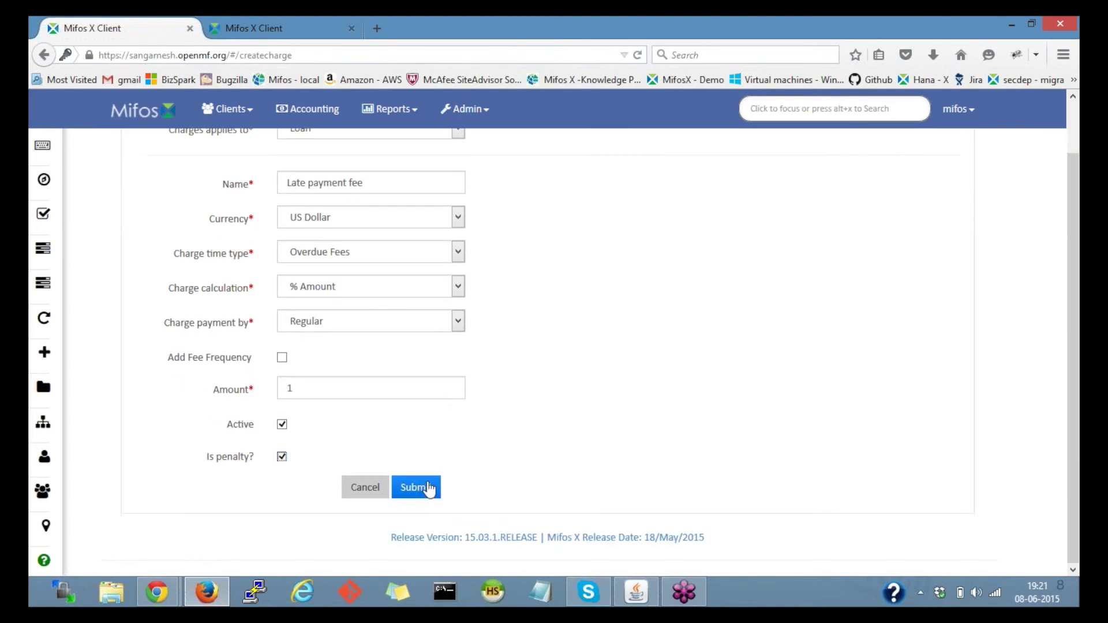
{"action": "left_click", "coordinate": [427, 484]}
{"action": "left_click", "coordinate": [206, 142]}
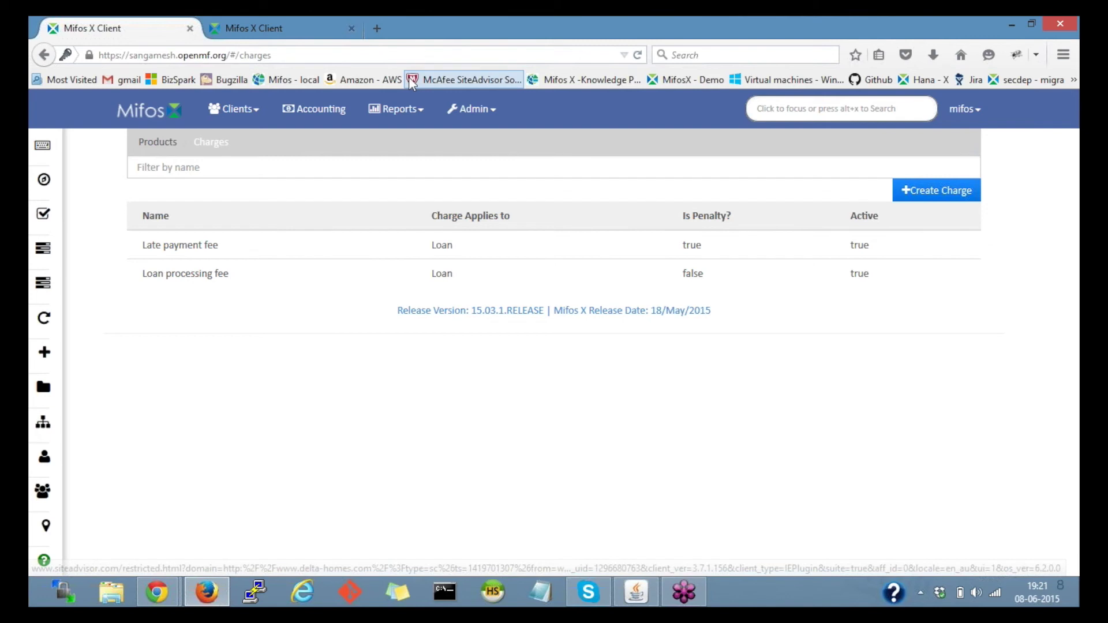
Open the Income Generation Loan product via Admin > Products > Loan Products.
{"action": "left_click", "coordinate": [468, 109]}
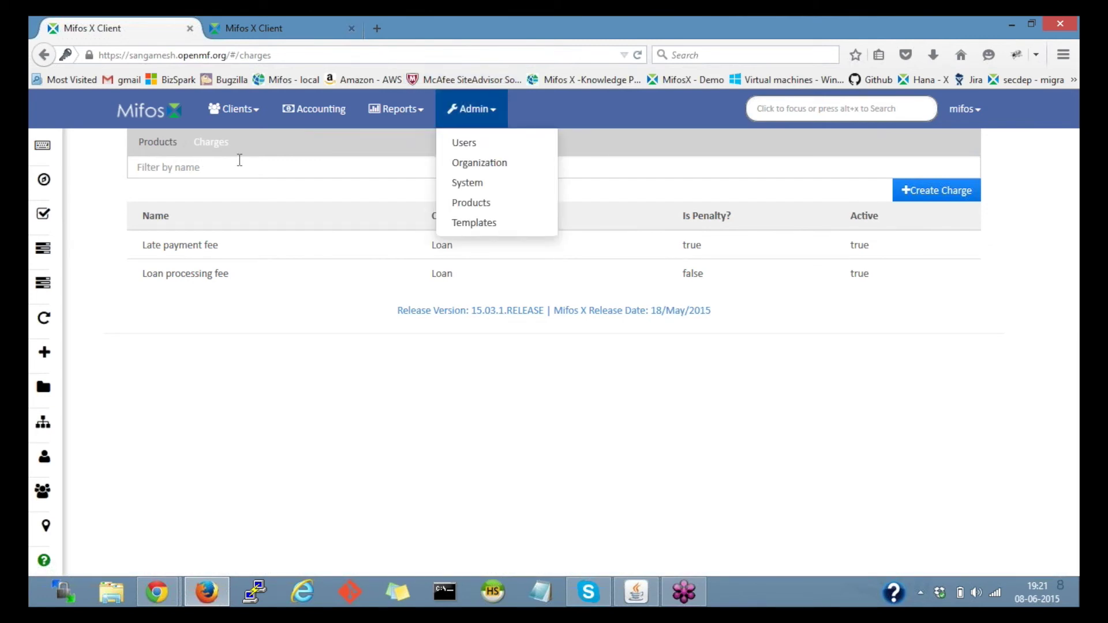
{"action": "left_click", "coordinate": [477, 203]}
{"action": "left_click", "coordinate": [310, 144]}
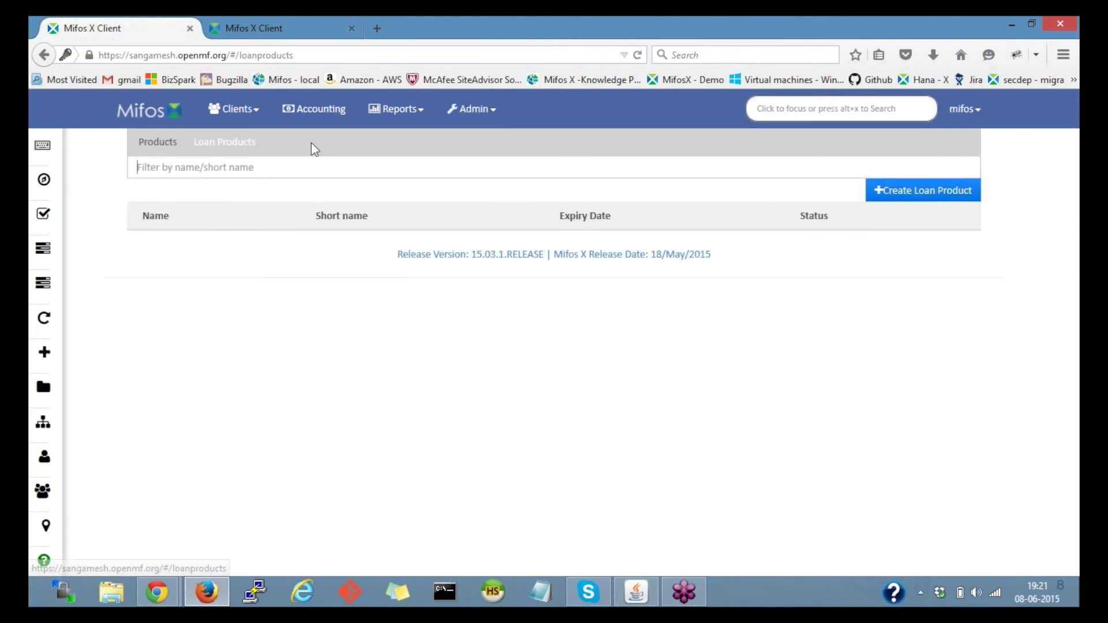
{"action": "left_click", "coordinate": [323, 259]}
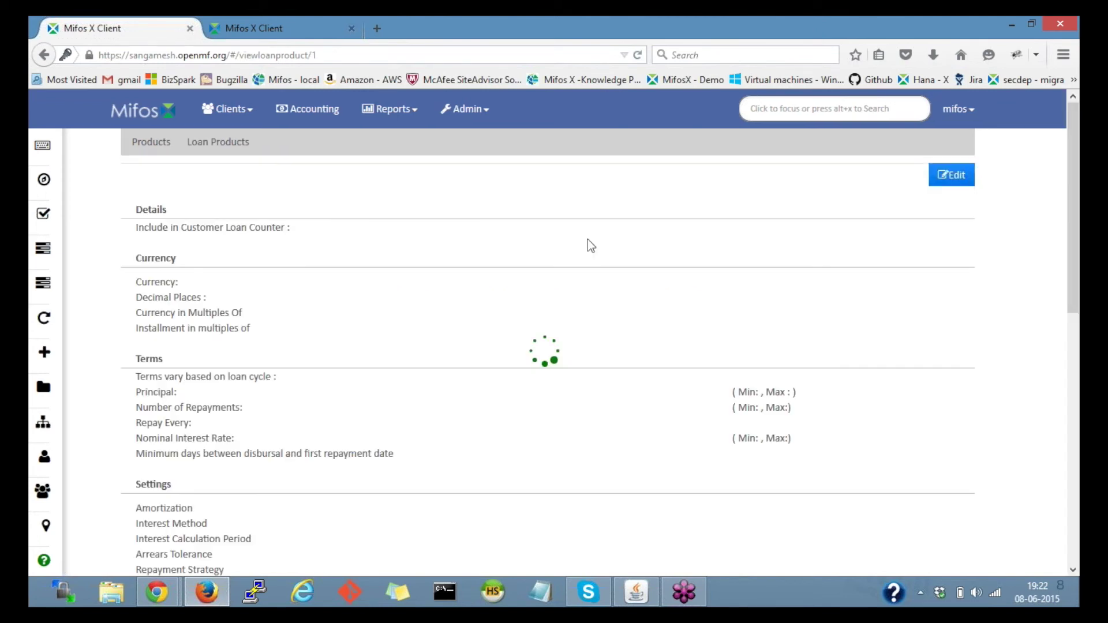
Edit the Income Generation Loan product and add the Loan processing fee charge.
{"action": "left_click", "coordinate": [939, 179]}
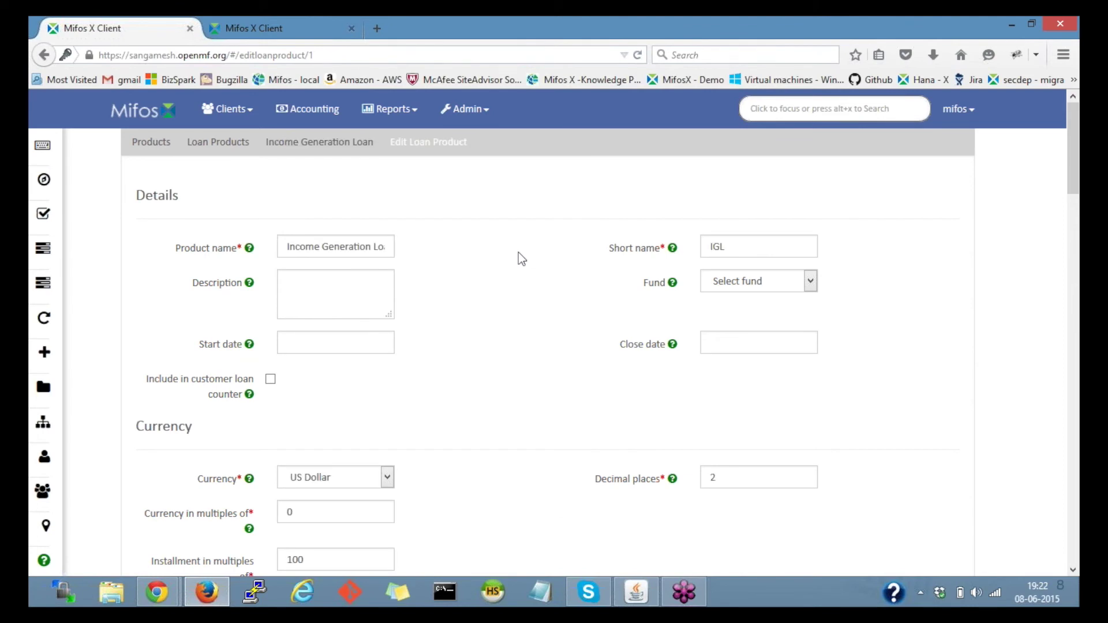
{"action": "scroll", "coordinate": [518, 252], "scroll_direction": "down", "scroll_amount": 5}
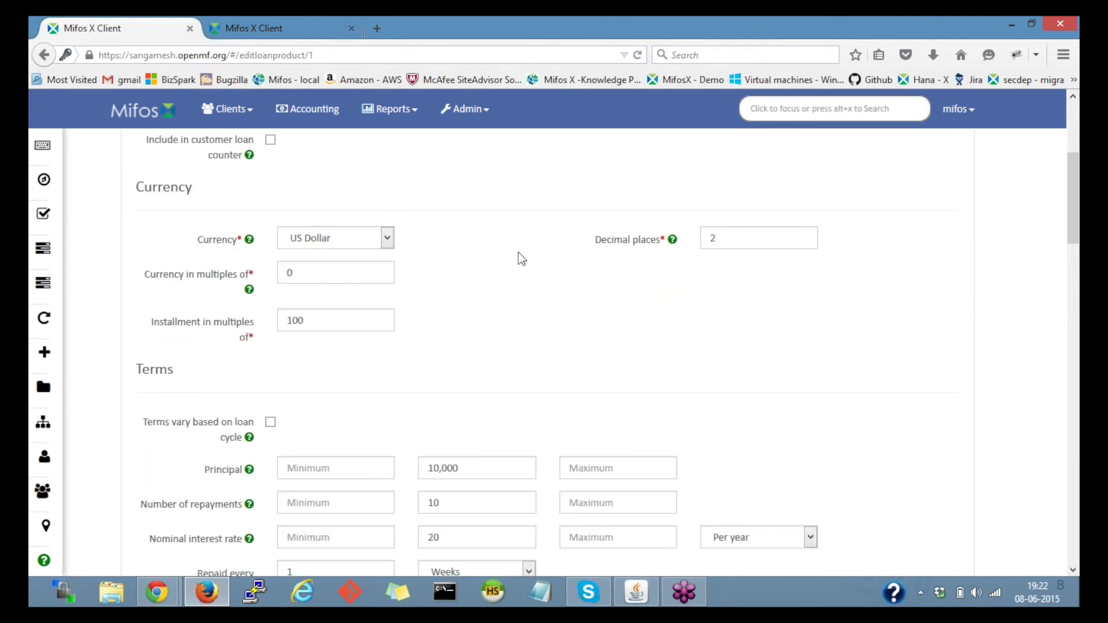
{"action": "scroll", "coordinate": [518, 251], "scroll_direction": "down", "scroll_amount": 12}
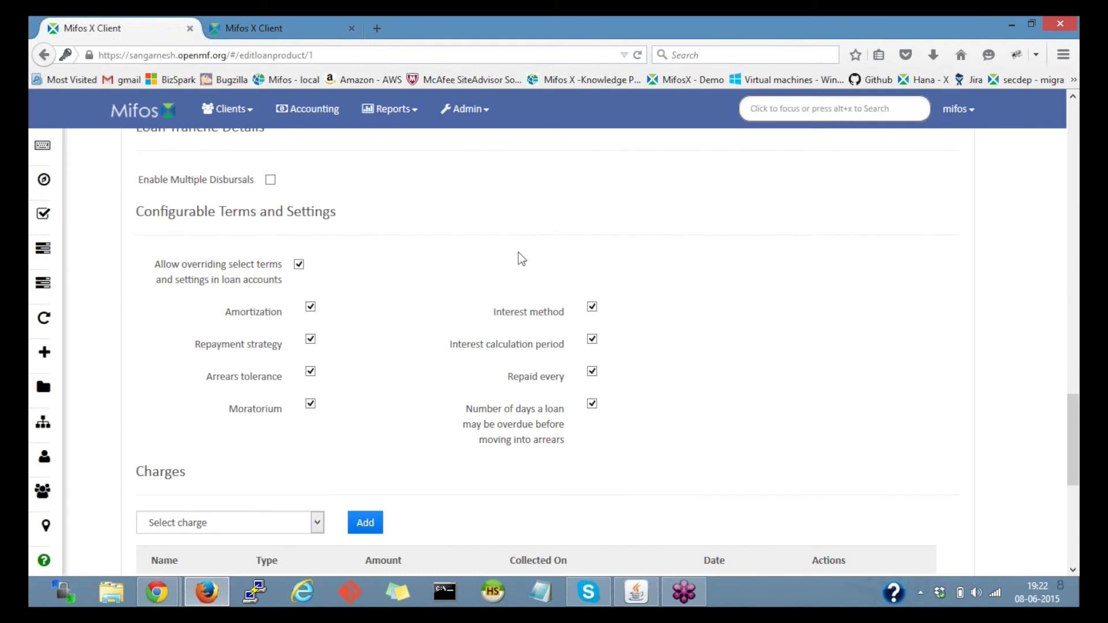
{"action": "scroll", "coordinate": [519, 257], "scroll_direction": "down", "scroll_amount": 7}
{"action": "scroll", "coordinate": [519, 257], "scroll_direction": "up", "scroll_amount": 4}
{"action": "left_click", "coordinate": [191, 347]}
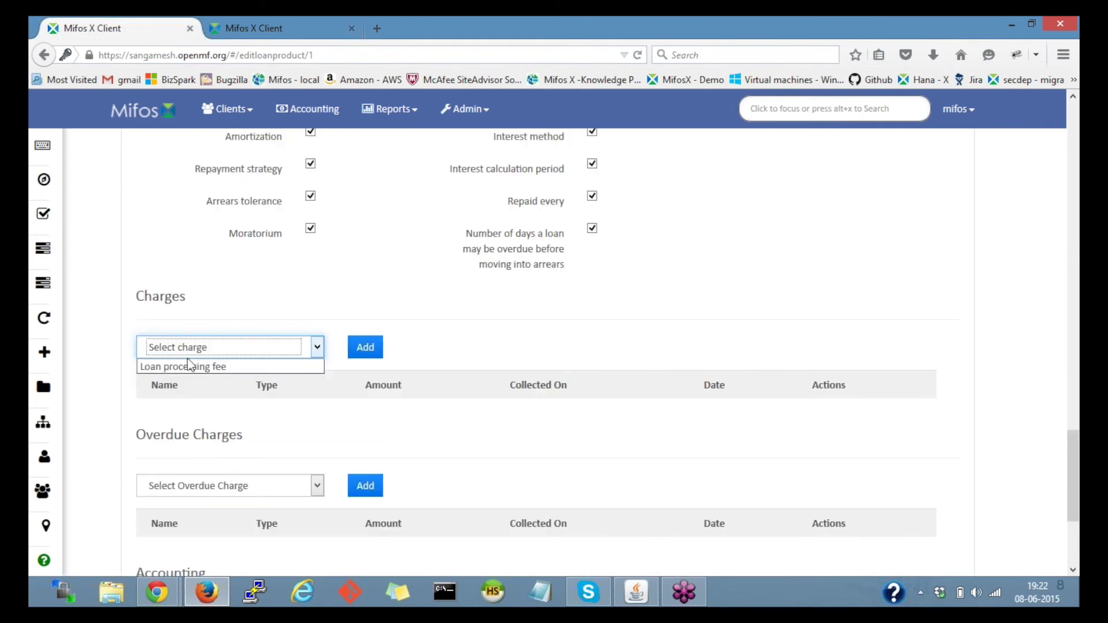
{"action": "left_click", "coordinate": [189, 366]}
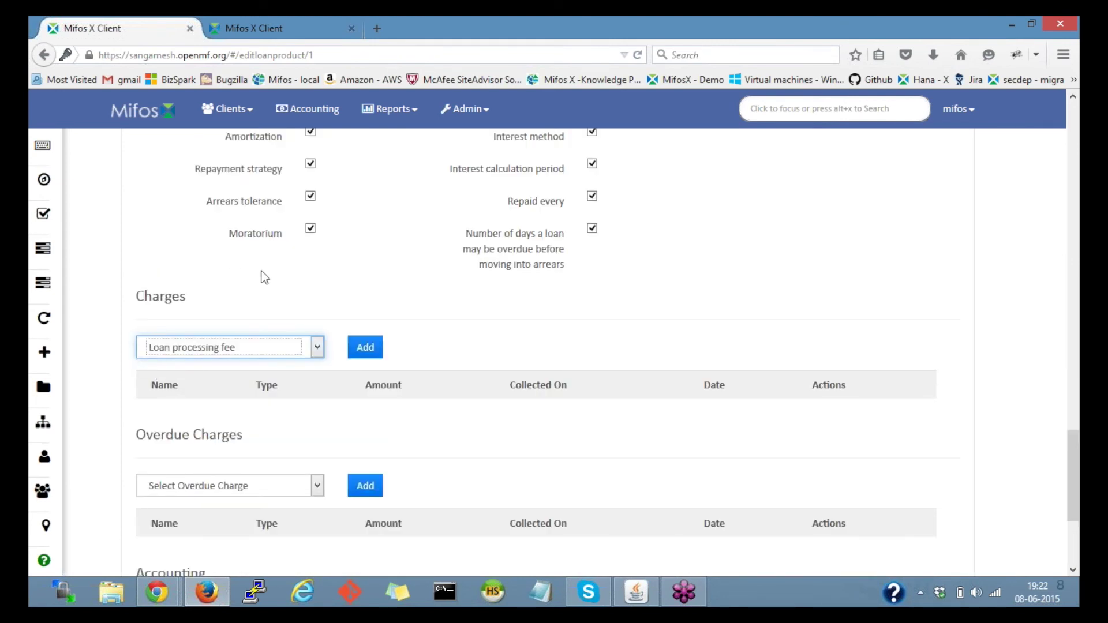
{"action": "left_click", "coordinate": [365, 346]}
Add Late payment fee as an overdue charge and save the product.
{"action": "scroll", "coordinate": [378, 351], "scroll_direction": "down", "scroll_amount": 2}
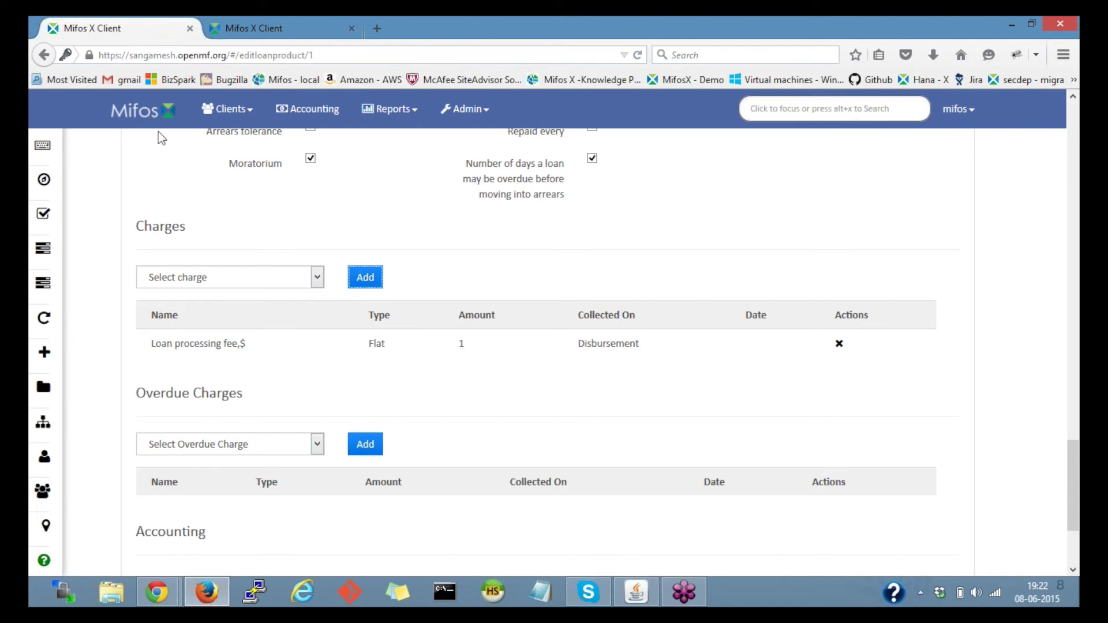
{"action": "scroll", "coordinate": [400, 329], "scroll_direction": "down", "scroll_amount": 1}
{"action": "scroll", "coordinate": [400, 329], "scroll_direction": "down", "scroll_amount": 1}
{"action": "scroll", "coordinate": [390, 339], "scroll_direction": "down", "scroll_amount": 2}
{"action": "left_click", "coordinate": [288, 339]}
{"action": "left_click", "coordinate": [299, 361]}
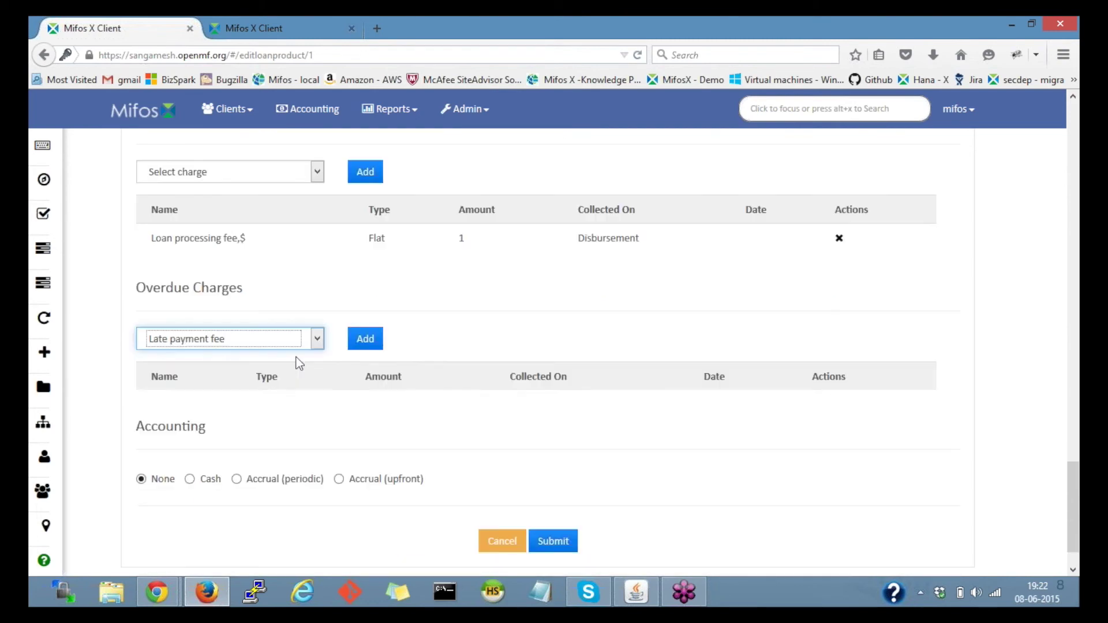
{"action": "left_click", "coordinate": [369, 345]}
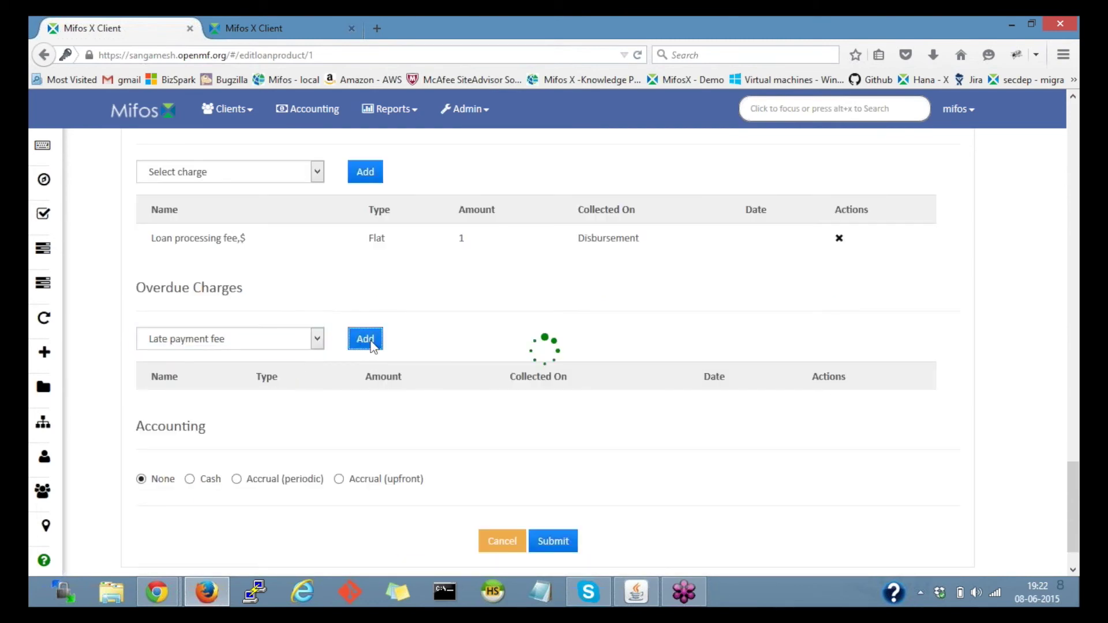
{"action": "scroll", "coordinate": [469, 363], "scroll_direction": "down", "scroll_amount": 3}
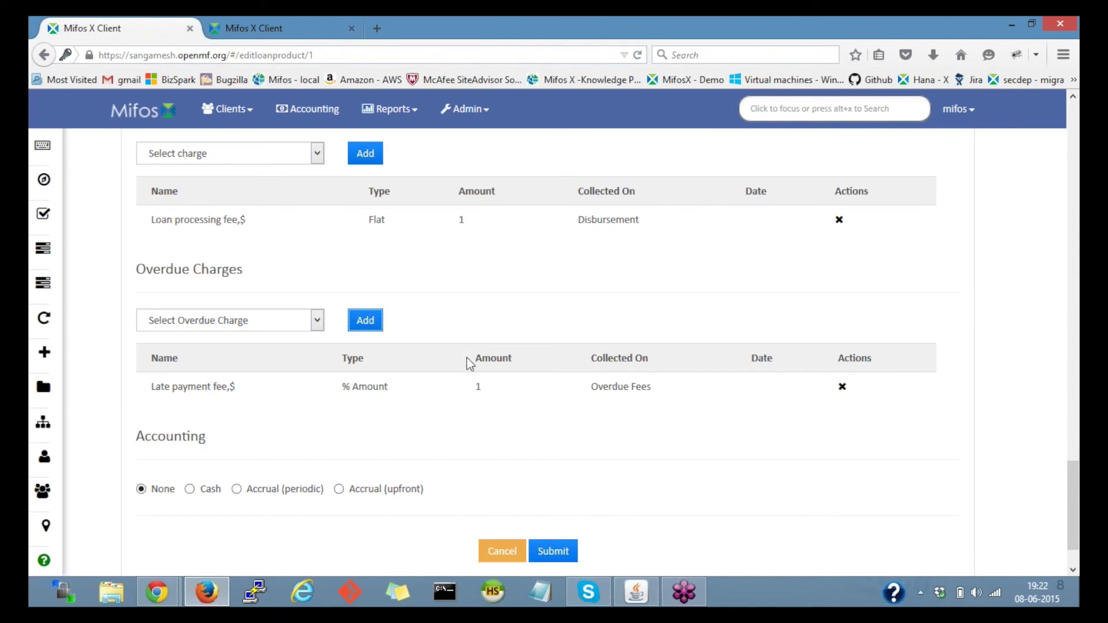
{"action": "left_click", "coordinate": [564, 490]}
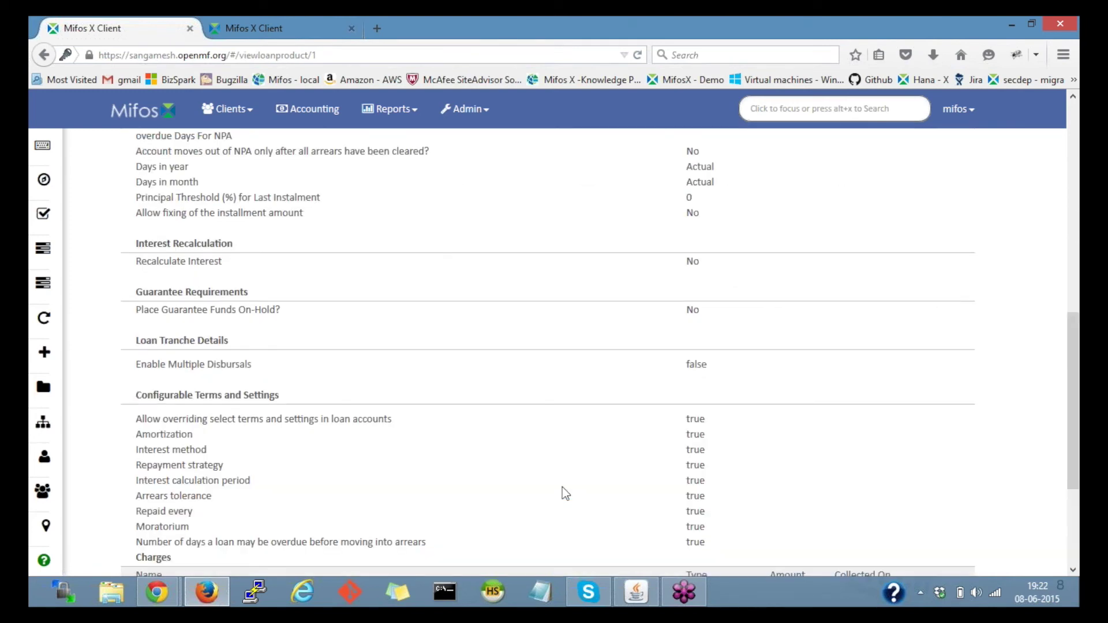
{"action": "scroll", "coordinate": [450, 434], "scroll_direction": "down", "scroll_amount": 5}
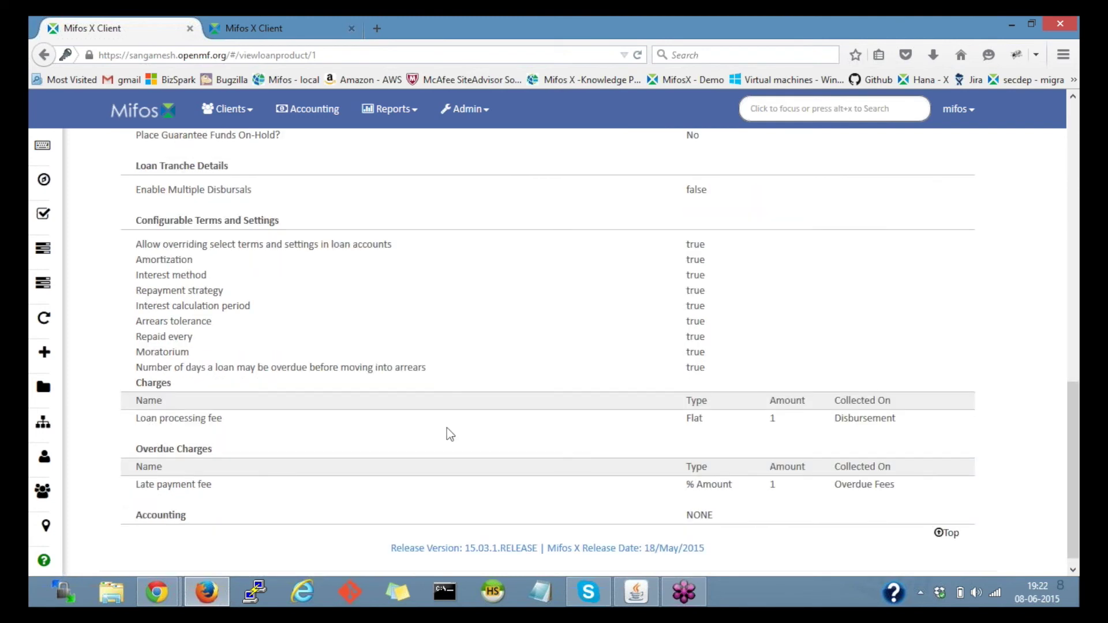
{"action": "left_click_drag", "start_coordinate": [136, 409], "coordinate": [221, 408]}
{"action": "left_click_drag", "start_coordinate": [136, 474], "coordinate": [212, 474]}
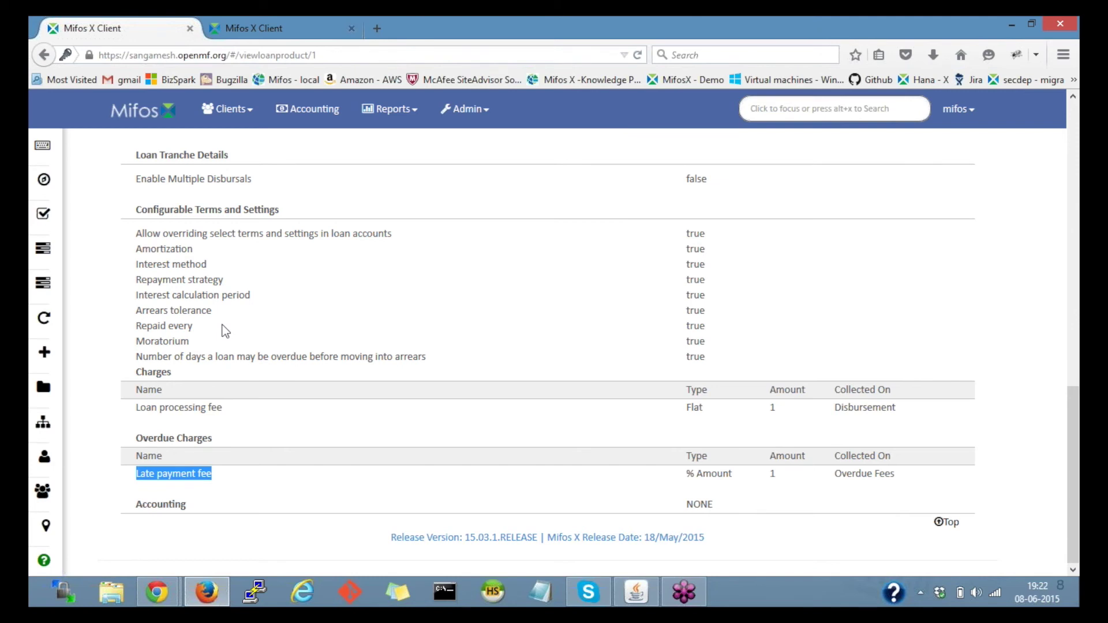
{"action": "scroll", "coordinate": [224, 328], "scroll_direction": "up", "scroll_amount": 15}
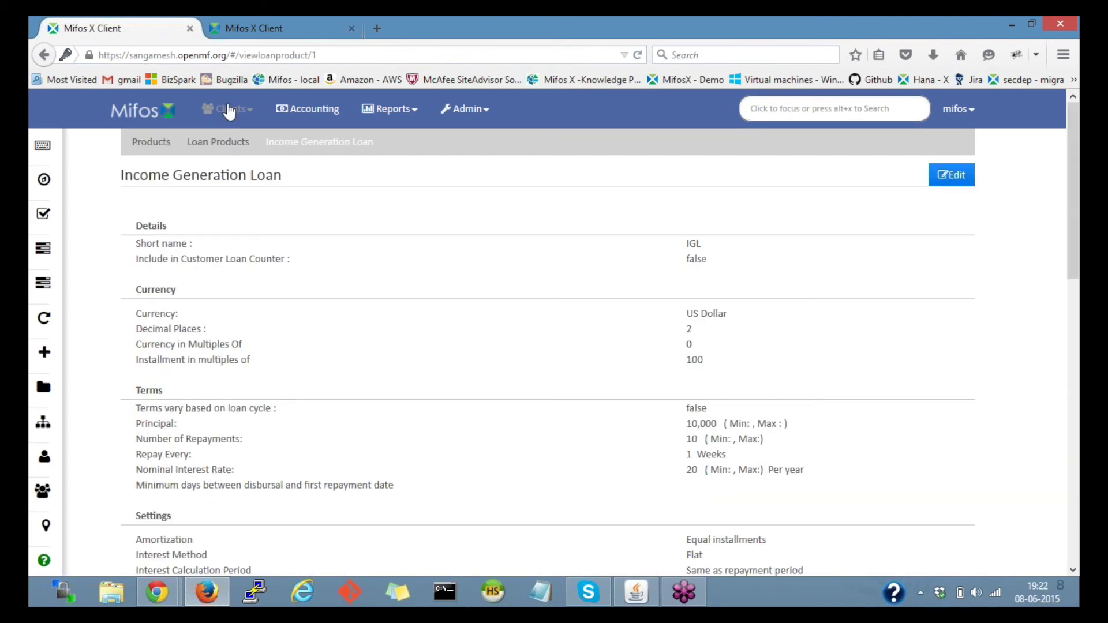
{"action": "left_click", "coordinate": [229, 111]}
Start a new Income Generation Loan application for the client.
{"action": "left_click", "coordinate": [223, 143]}
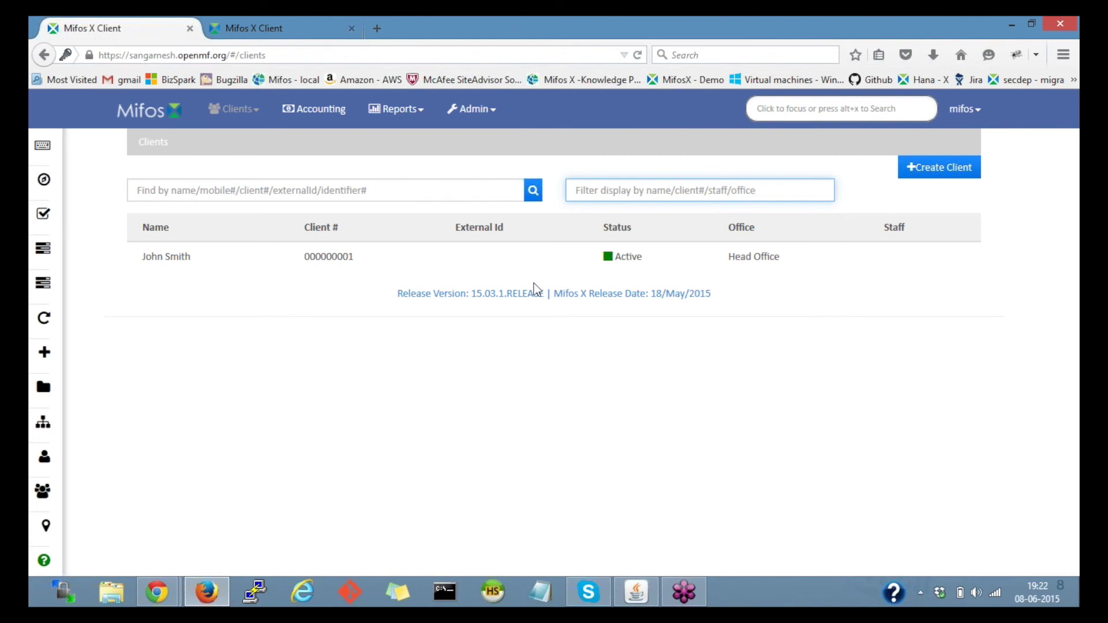
{"action": "left_click", "coordinate": [464, 257]}
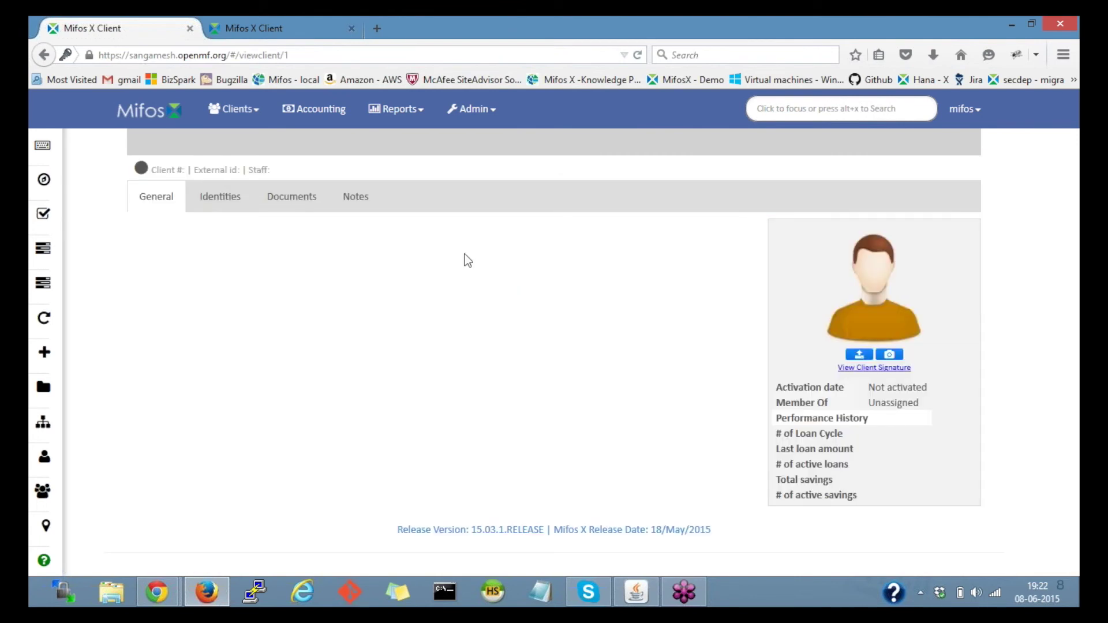
{"action": "left_click", "coordinate": [580, 231]}
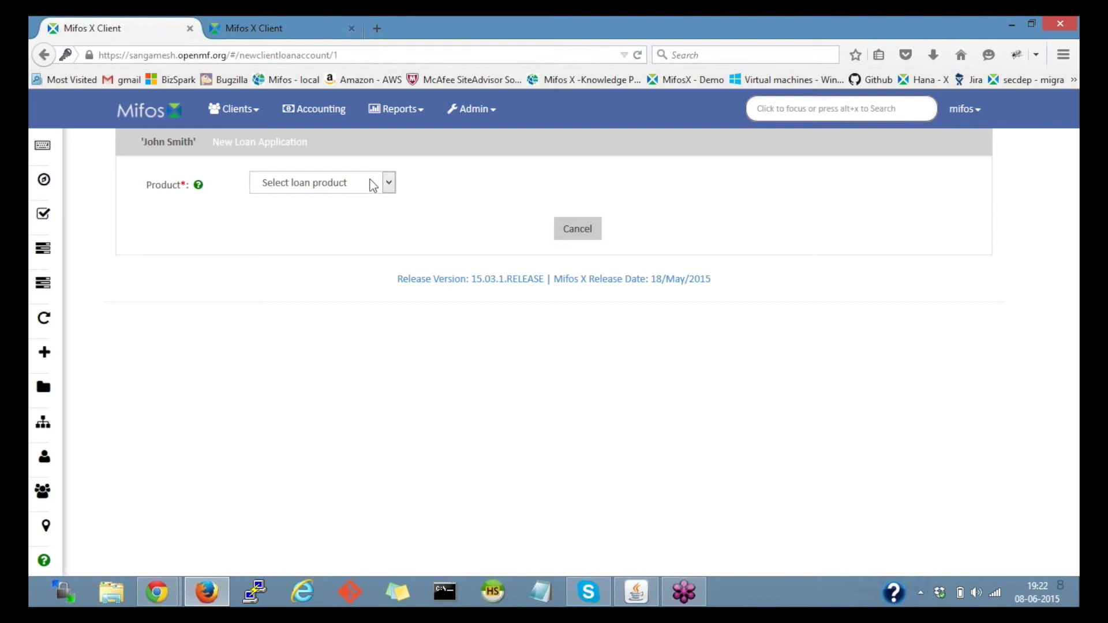
{"action": "left_click", "coordinate": [372, 185]}
{"action": "left_click", "coordinate": [323, 198]}
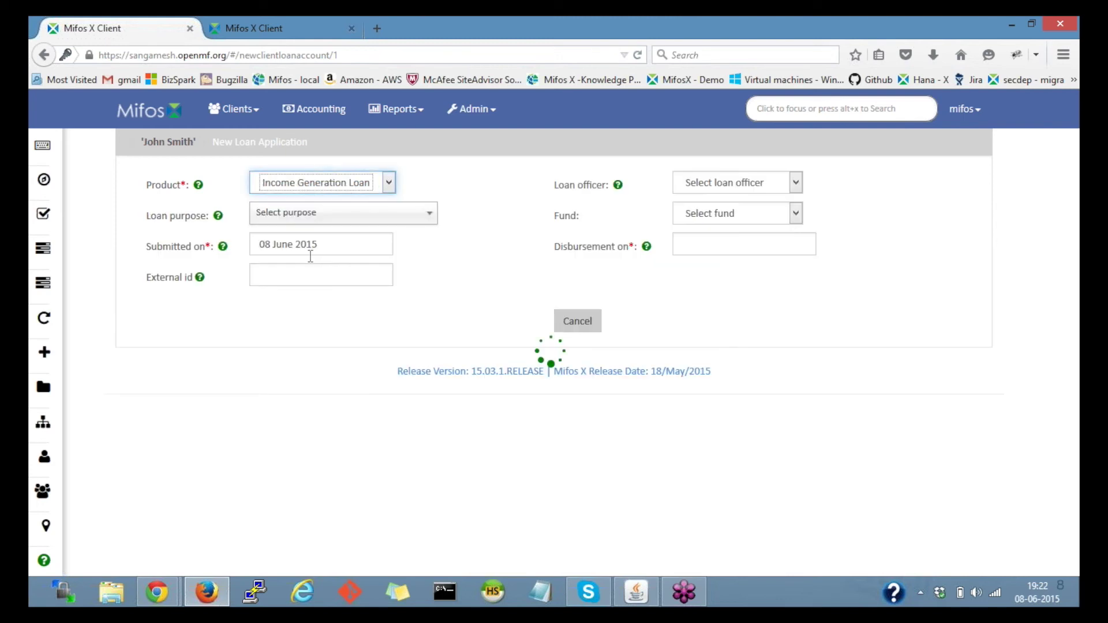
Set the submission date to 08 June 2014 and fill in the disbursement date.
{"action": "left_click", "coordinate": [313, 246]}
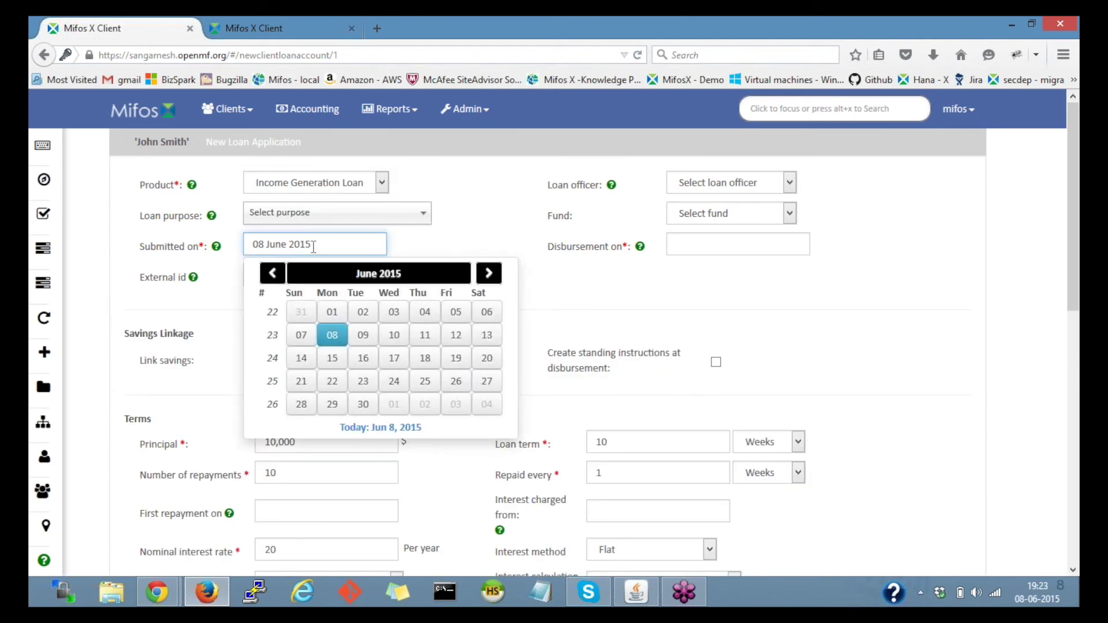
{"action": "key", "text": "BackSpace"}
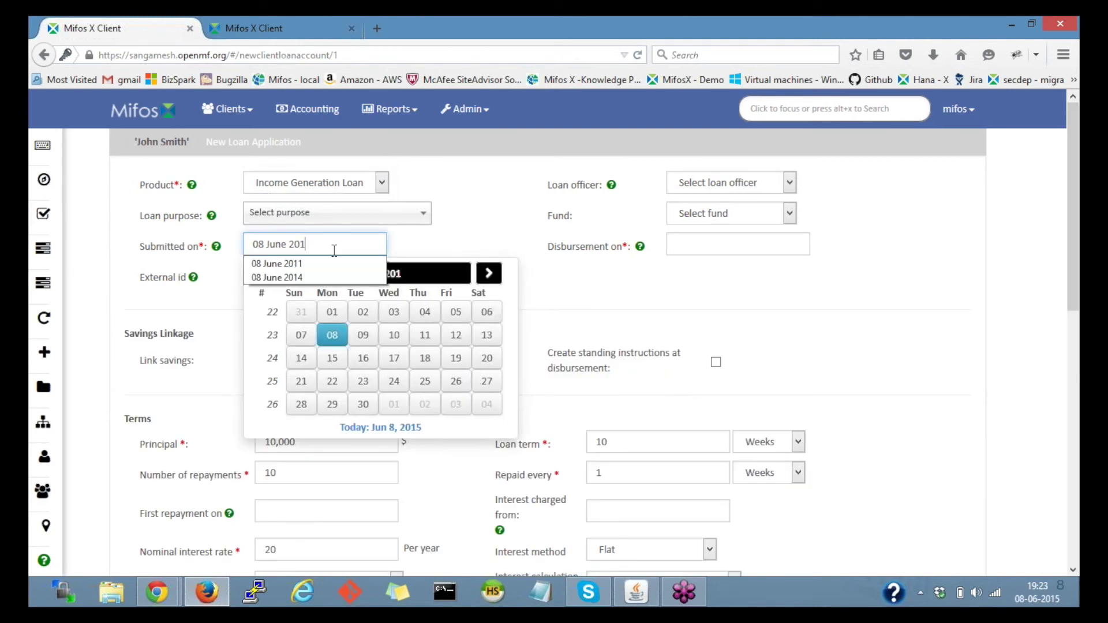
{"action": "left_click", "coordinate": [277, 277]}
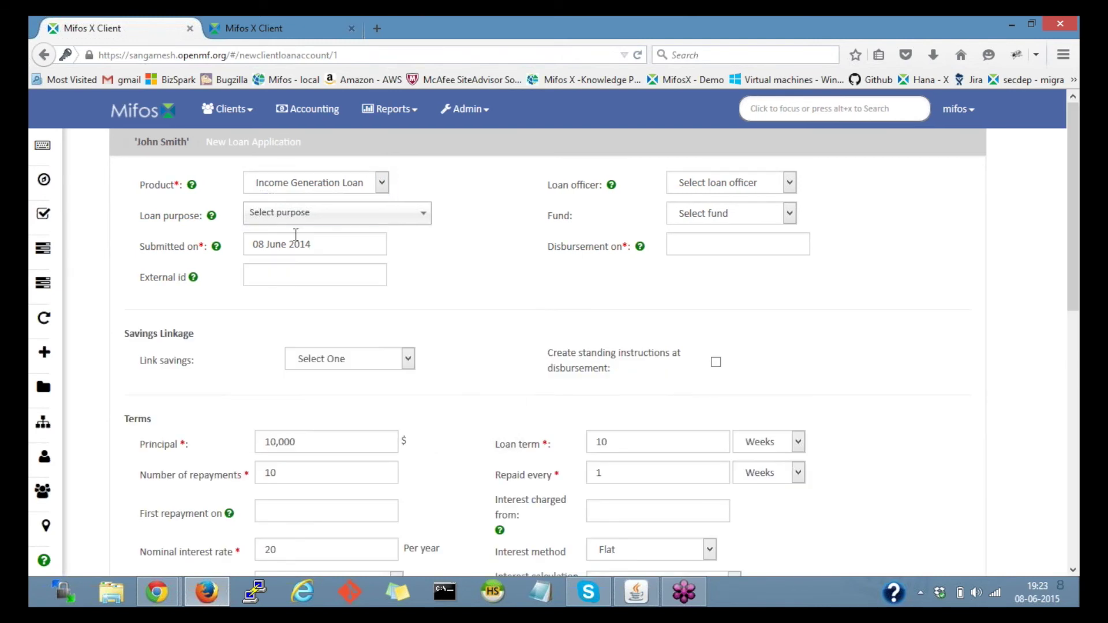
{"action": "left_click", "coordinate": [256, 241]}
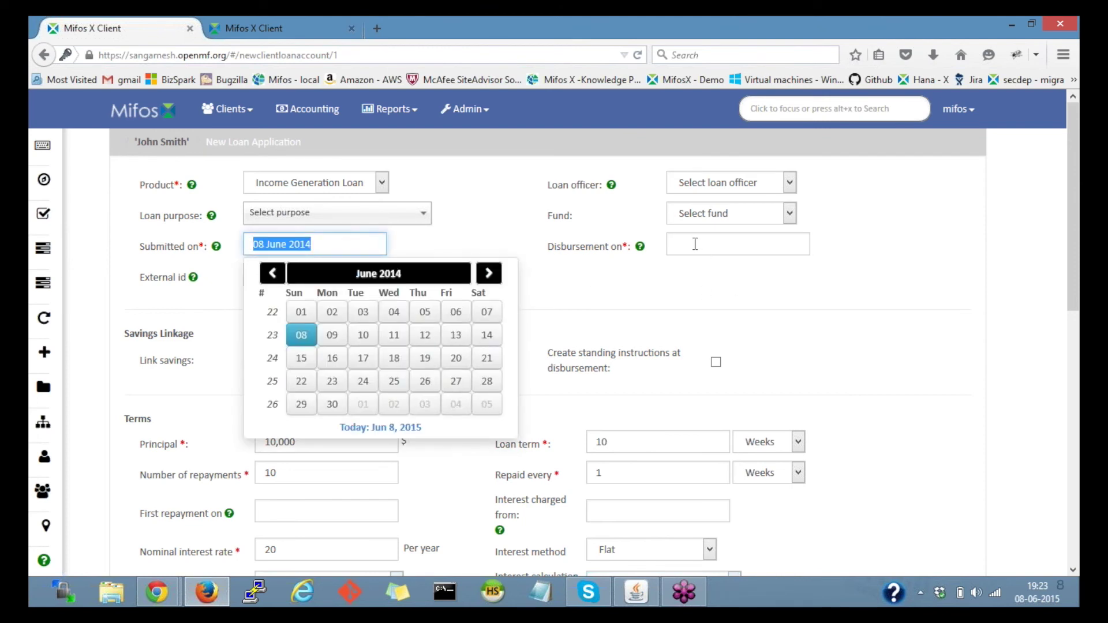
{"action": "left_click", "coordinate": [695, 244]}
{"action": "left_click", "coordinate": [494, 280]}
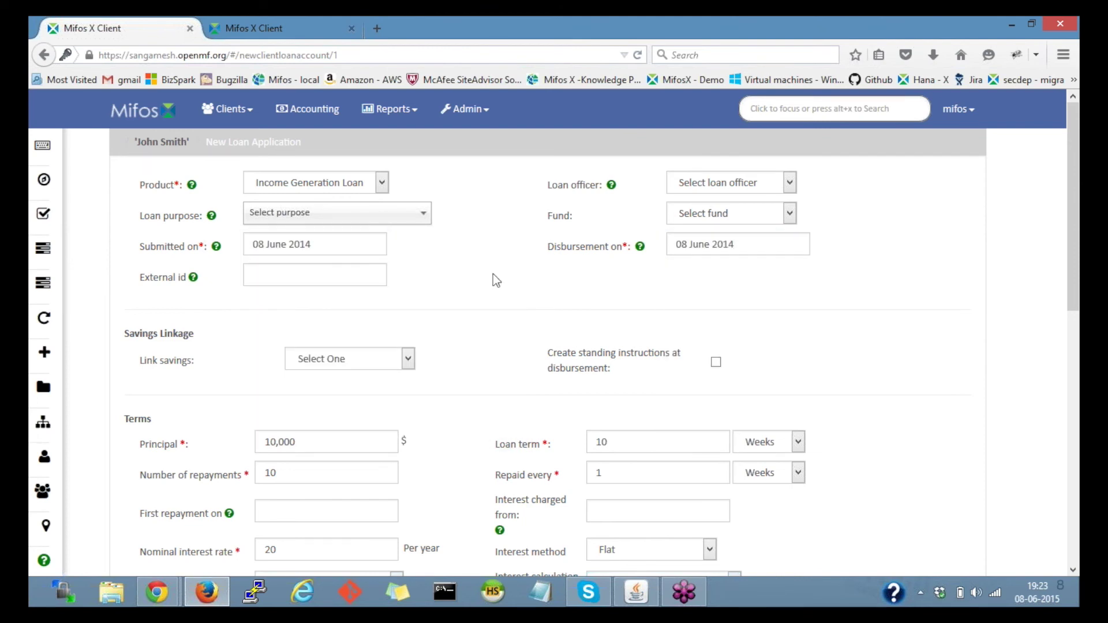
Check the schedule's 10,000 principal and the processing fee of 1 on the form.
{"action": "scroll", "coordinate": [494, 279], "scroll_direction": "down", "scroll_amount": 4}
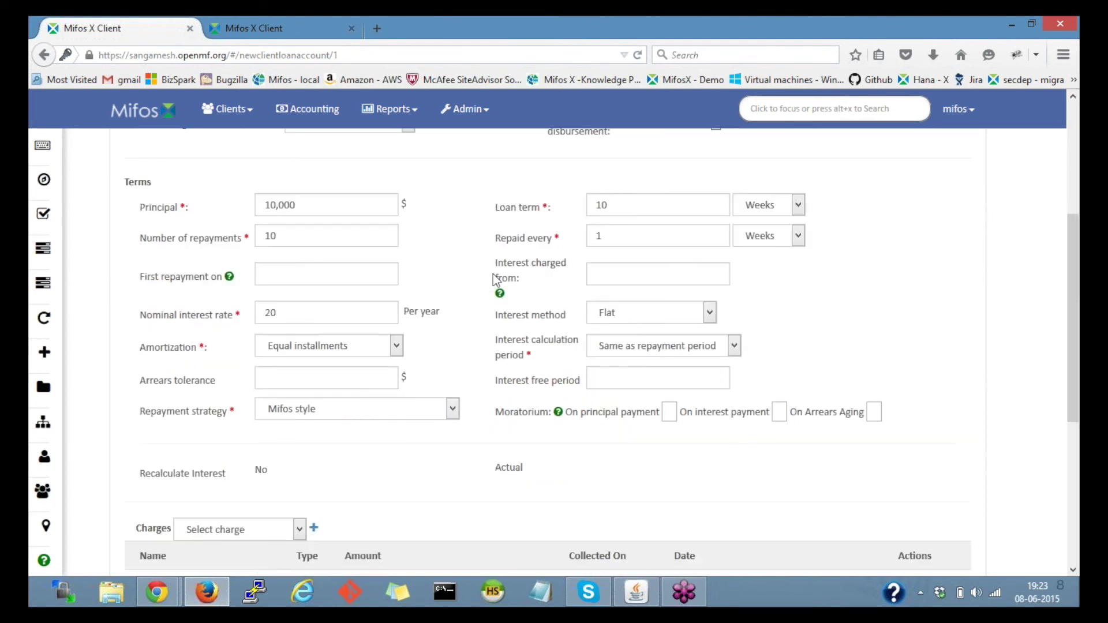
{"action": "scroll", "coordinate": [493, 274], "scroll_direction": "down", "scroll_amount": 5}
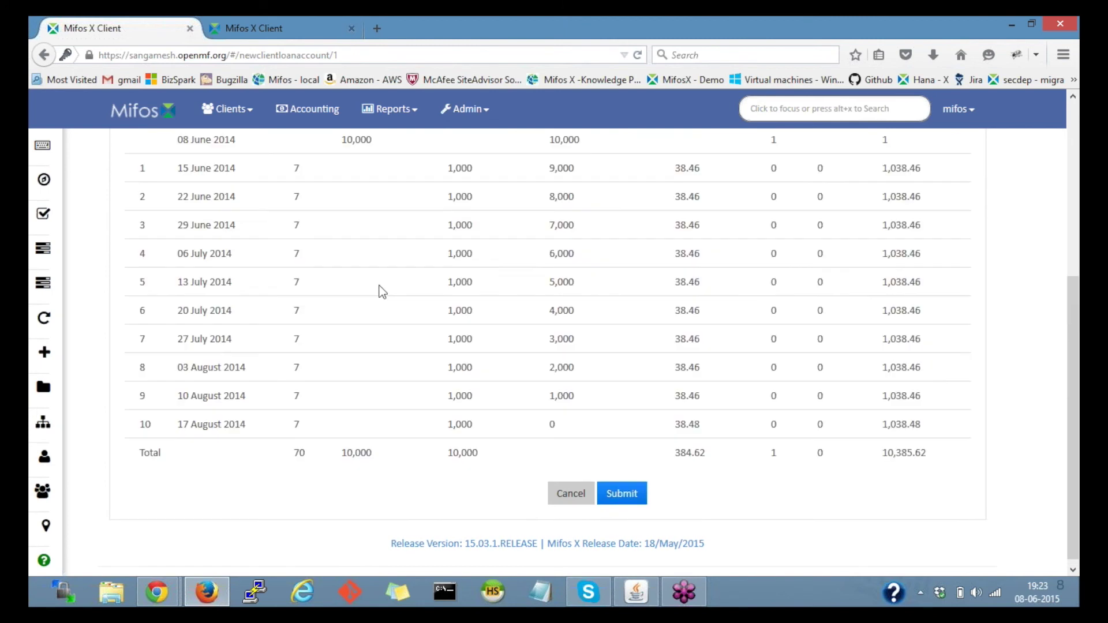
{"action": "scroll", "coordinate": [801, 228], "scroll_direction": "up", "scroll_amount": 2}
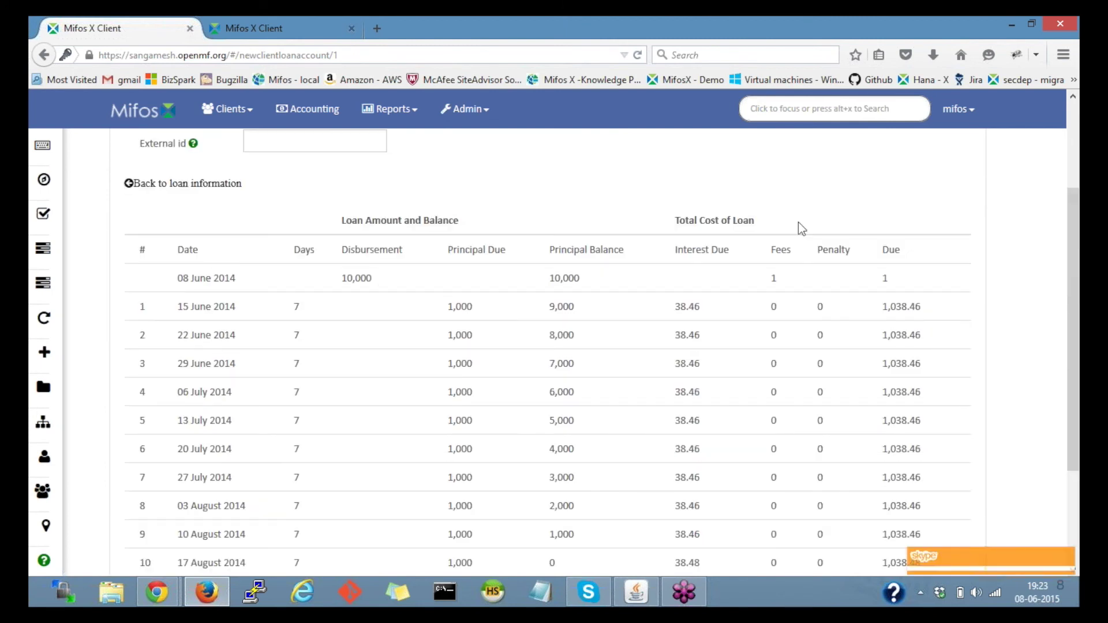
{"action": "scroll", "coordinate": [801, 228], "scroll_direction": "up", "scroll_amount": 1}
{"action": "double_click", "coordinate": [555, 308]}
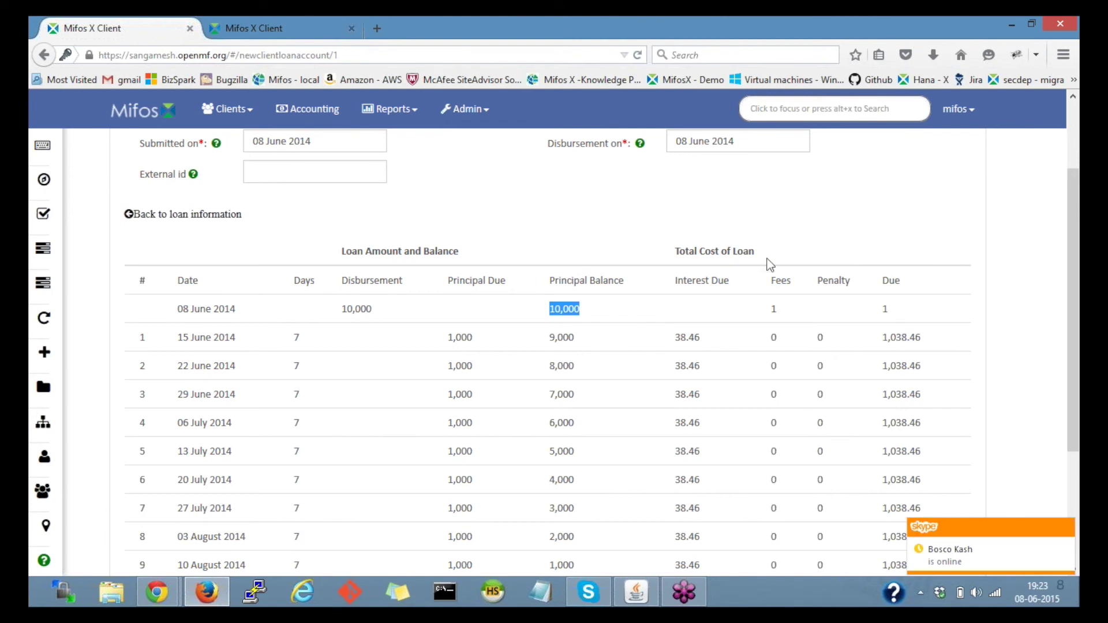
{"action": "left_click_drag", "start_coordinate": [776, 308], "coordinate": [756, 310]}
{"action": "left_click", "coordinate": [367, 348]}
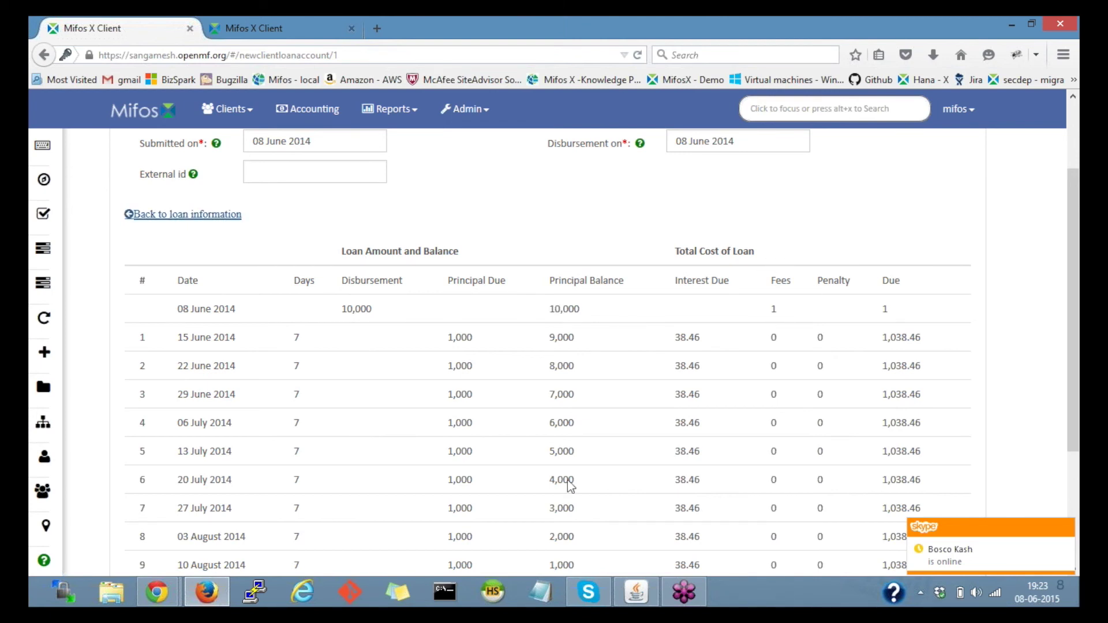
{"action": "scroll", "coordinate": [468, 384], "scroll_direction": "down", "scroll_amount": 10}
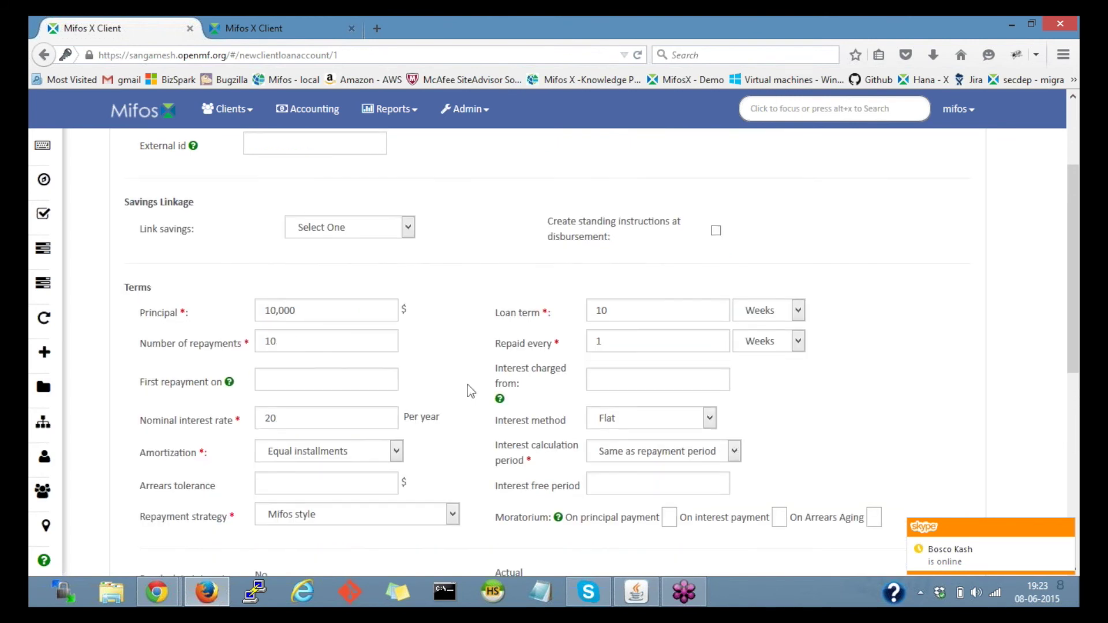
{"action": "double_click", "coordinate": [350, 288]}
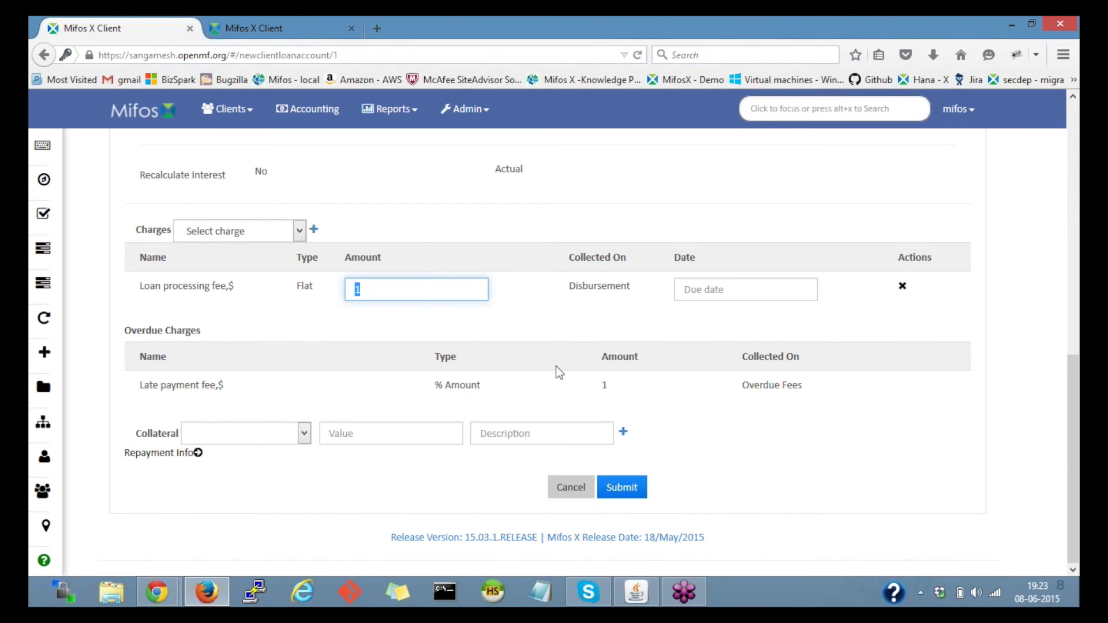
{"action": "scroll", "coordinate": [556, 366], "scroll_direction": "up", "scroll_amount": 3}
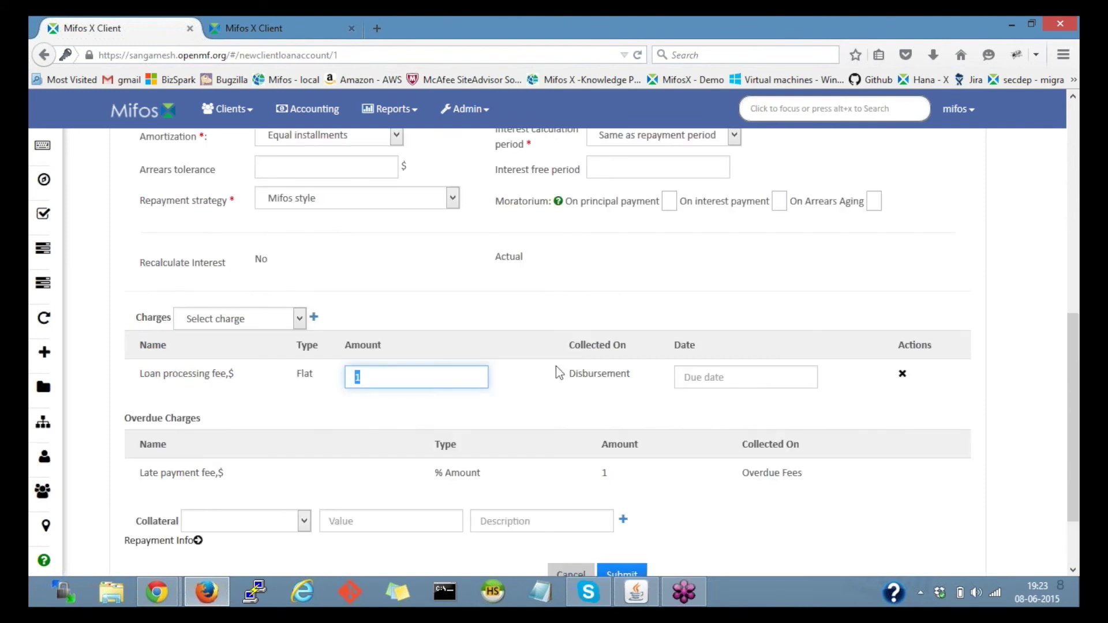
{"action": "scroll", "coordinate": [556, 366], "scroll_direction": "up", "scroll_amount": 10}
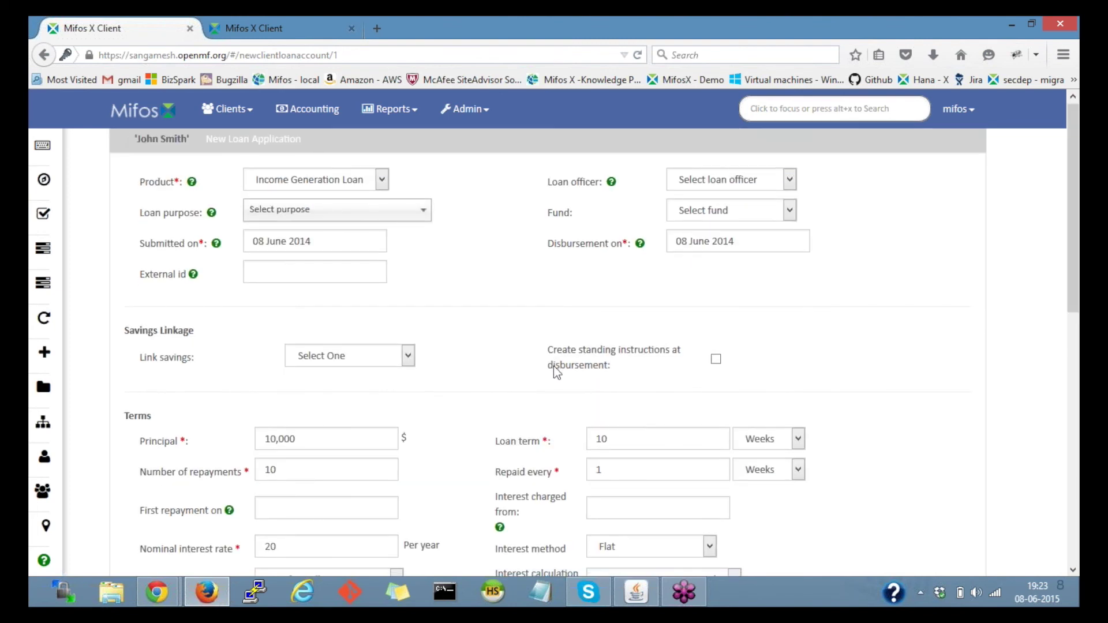
{"action": "scroll", "coordinate": [552, 366], "scroll_direction": "down", "scroll_amount": 15}
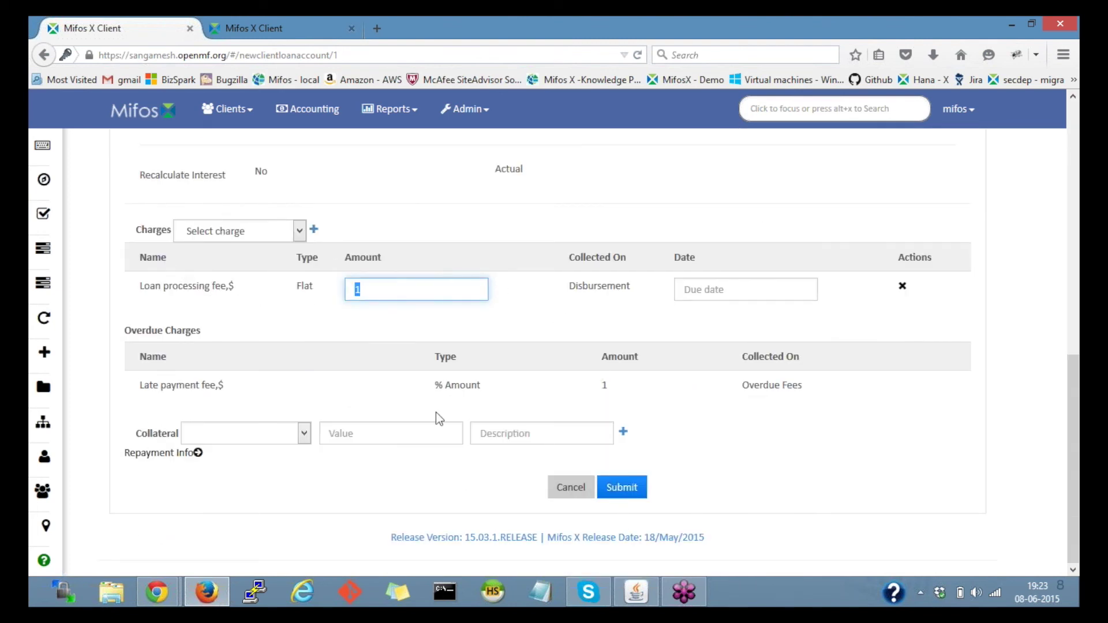
Submit the application and approve it with approval date 08 June 2014.
{"action": "left_click", "coordinate": [632, 499]}
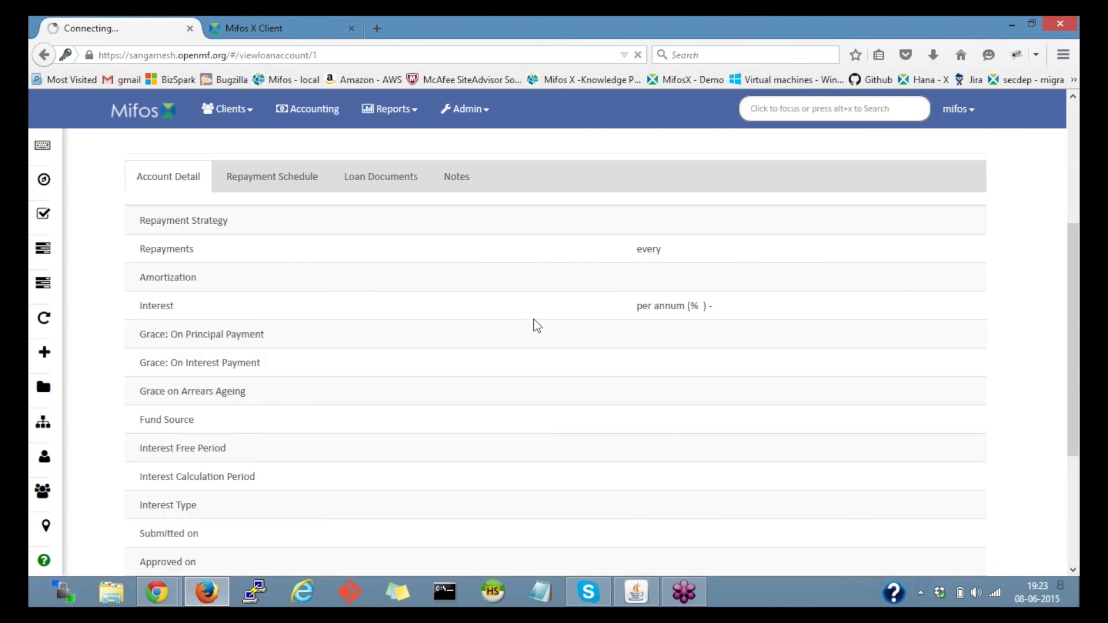
{"action": "scroll", "coordinate": [537, 326], "scroll_direction": "up", "scroll_amount": 5}
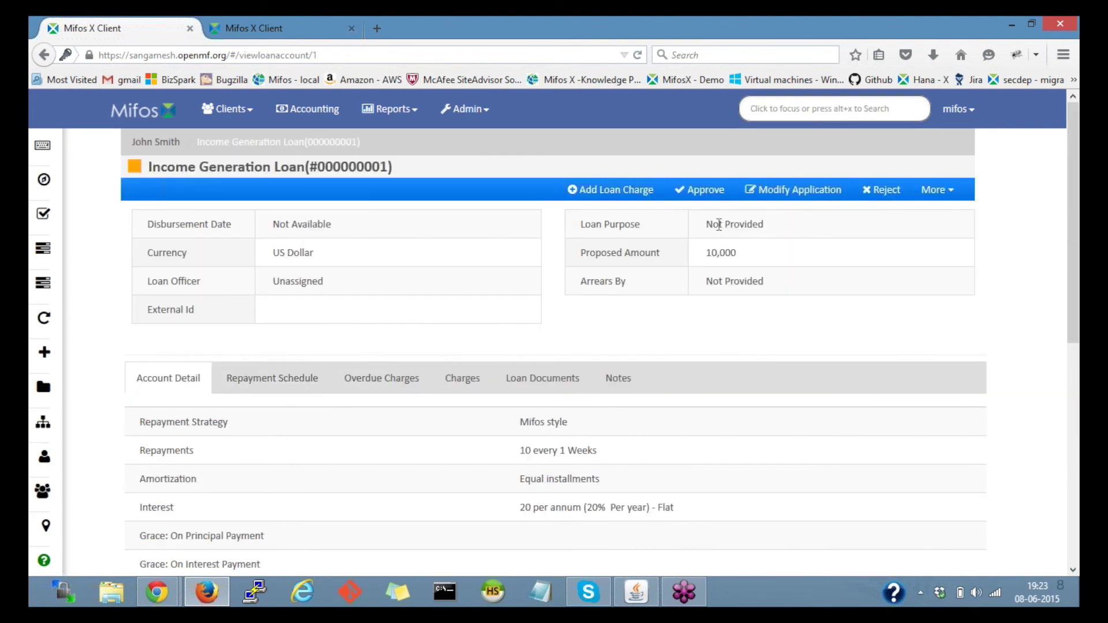
{"action": "left_click", "coordinate": [699, 190]}
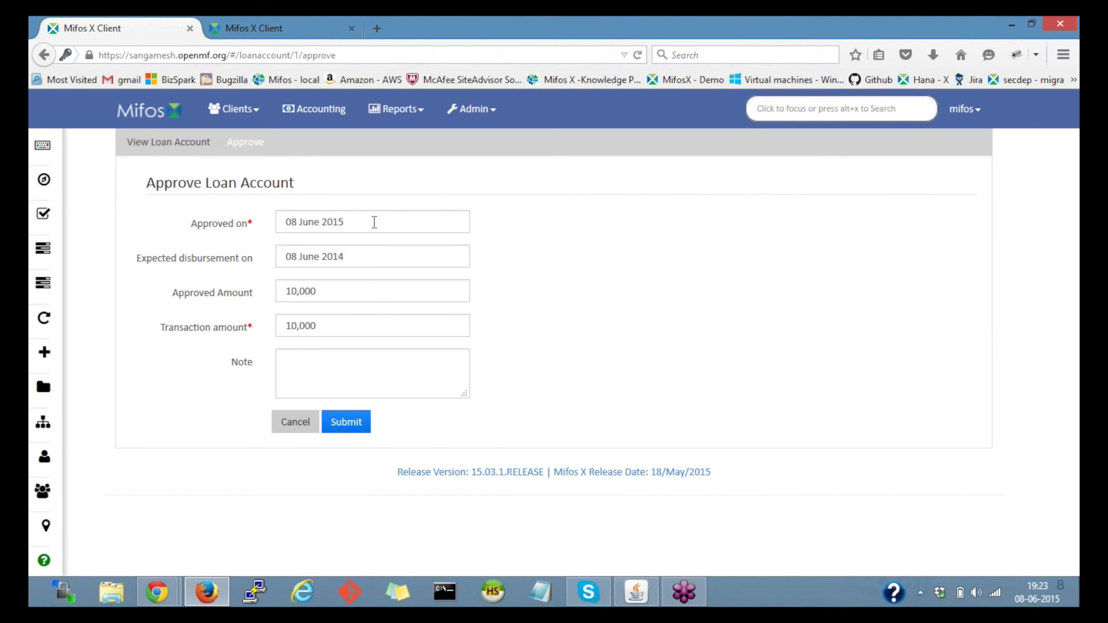
{"action": "left_click", "coordinate": [373, 222]}
{"action": "key", "text": "BackSpace"}
{"action": "type", "text": "4"}
{"action": "left_click", "coordinate": [585, 378]}
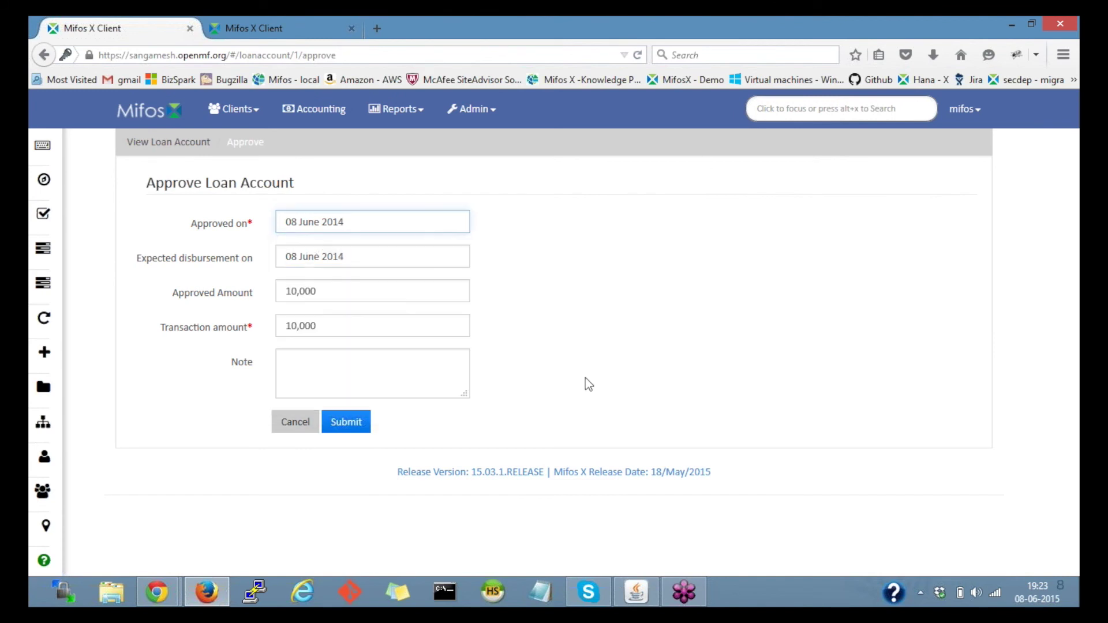
{"action": "left_click", "coordinate": [356, 424]}
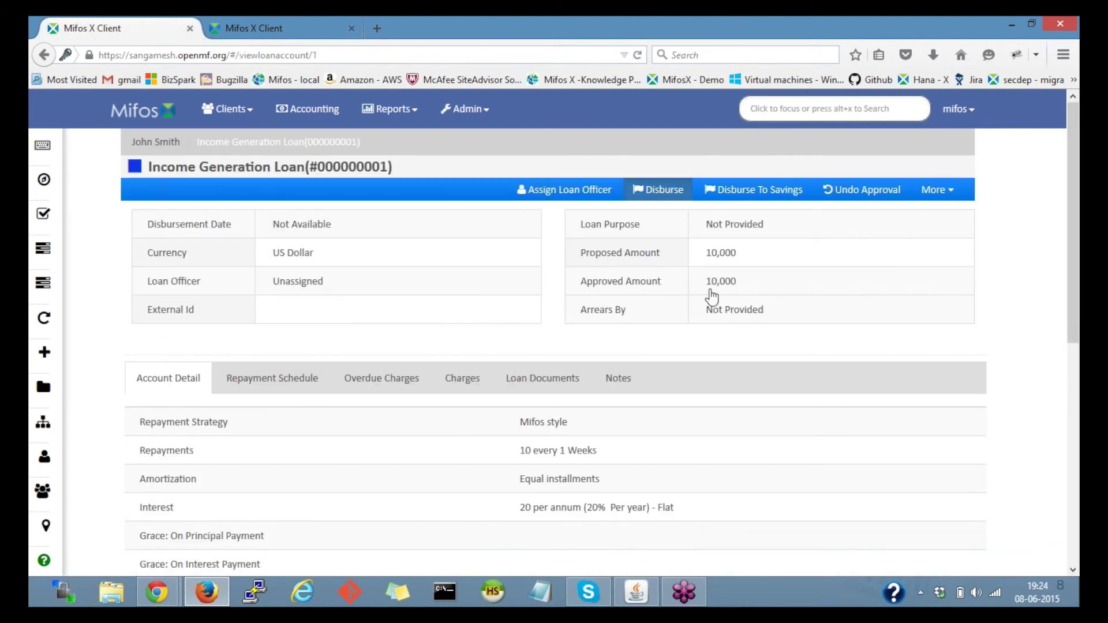
Disburse the 10,000 loan with disbursement date 08 June 2014.
{"action": "left_click", "coordinate": [658, 189]}
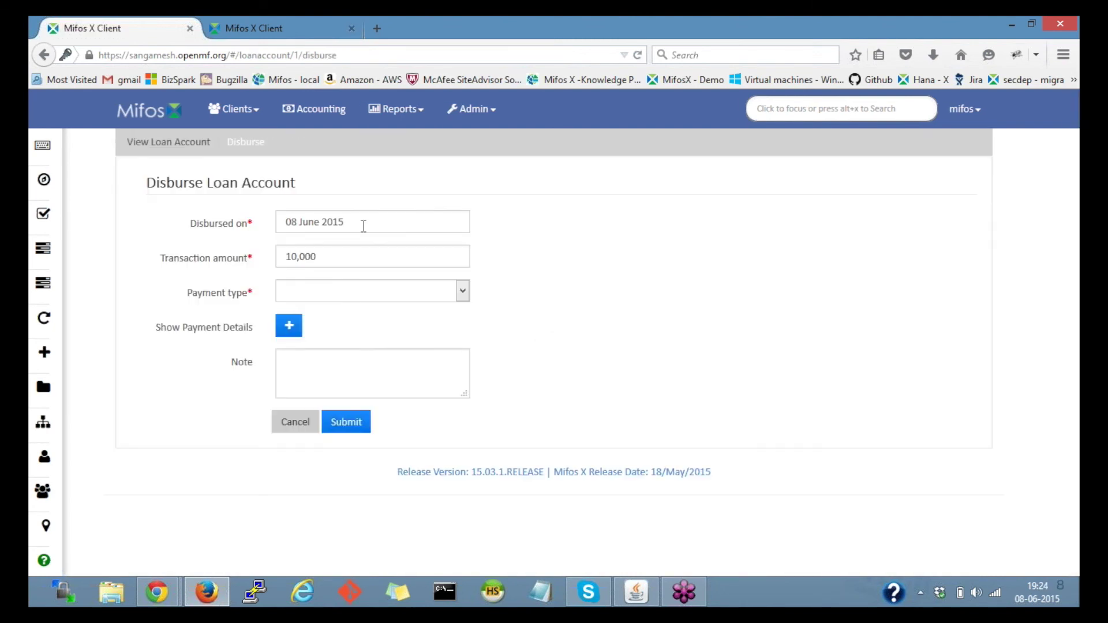
{"action": "left_click", "coordinate": [364, 226]}
{"action": "key", "text": "BackSpace"}
{"action": "type", "text": "4"}
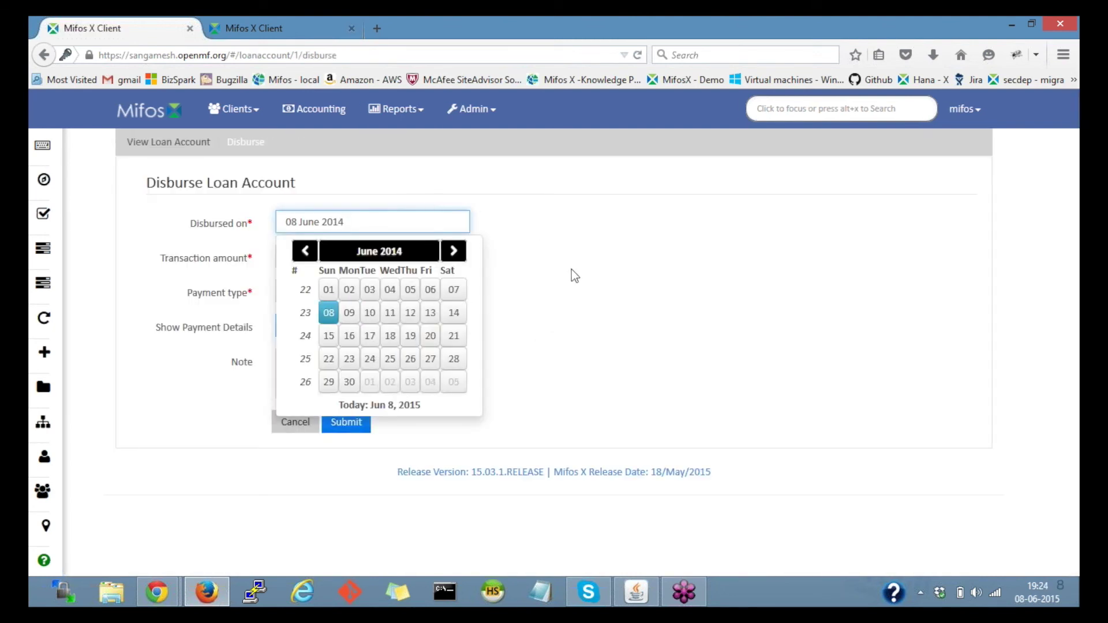
{"action": "left_click", "coordinate": [362, 397]}
{"action": "left_click", "coordinate": [358, 430]}
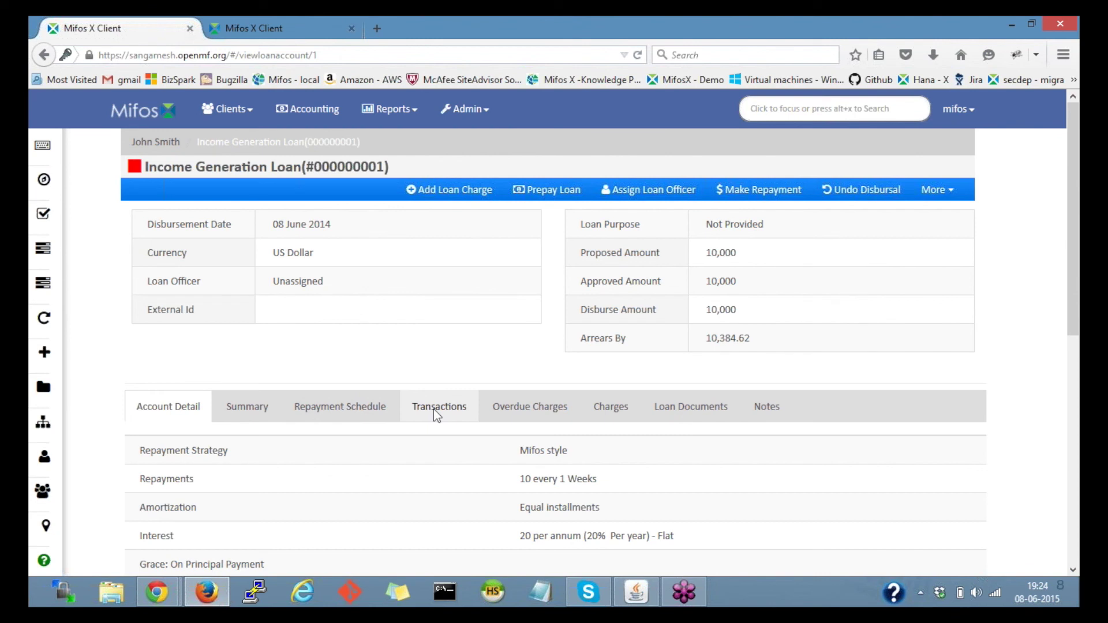
{"action": "left_click", "coordinate": [438, 407]}
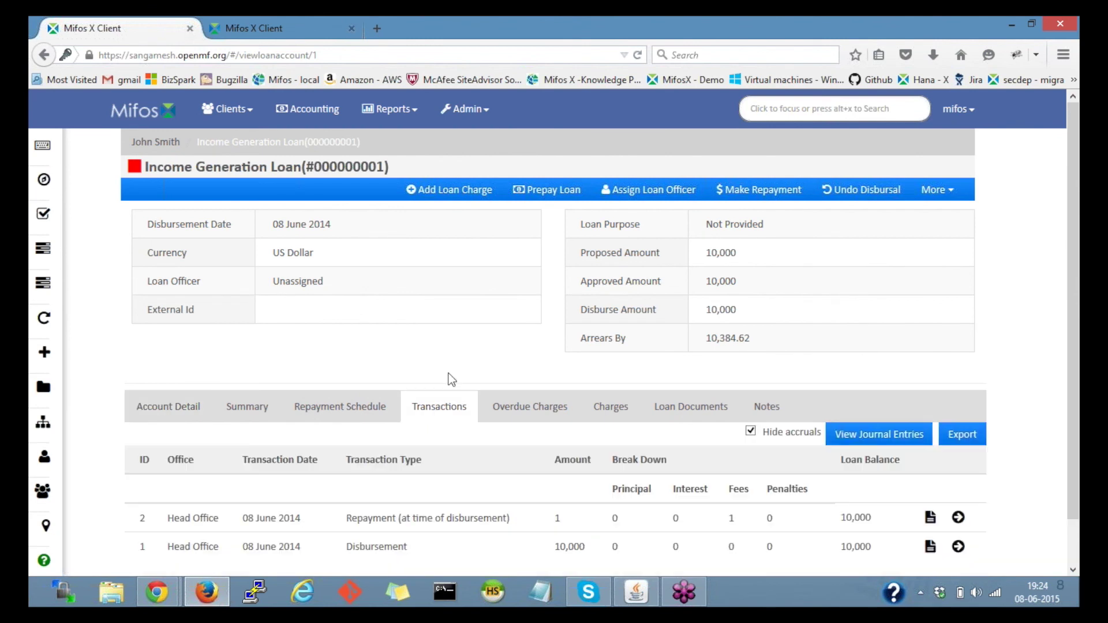
Review the repayment made at disbursement, the summary totals and account details.
{"action": "scroll", "coordinate": [421, 450], "scroll_direction": "down", "scroll_amount": 1}
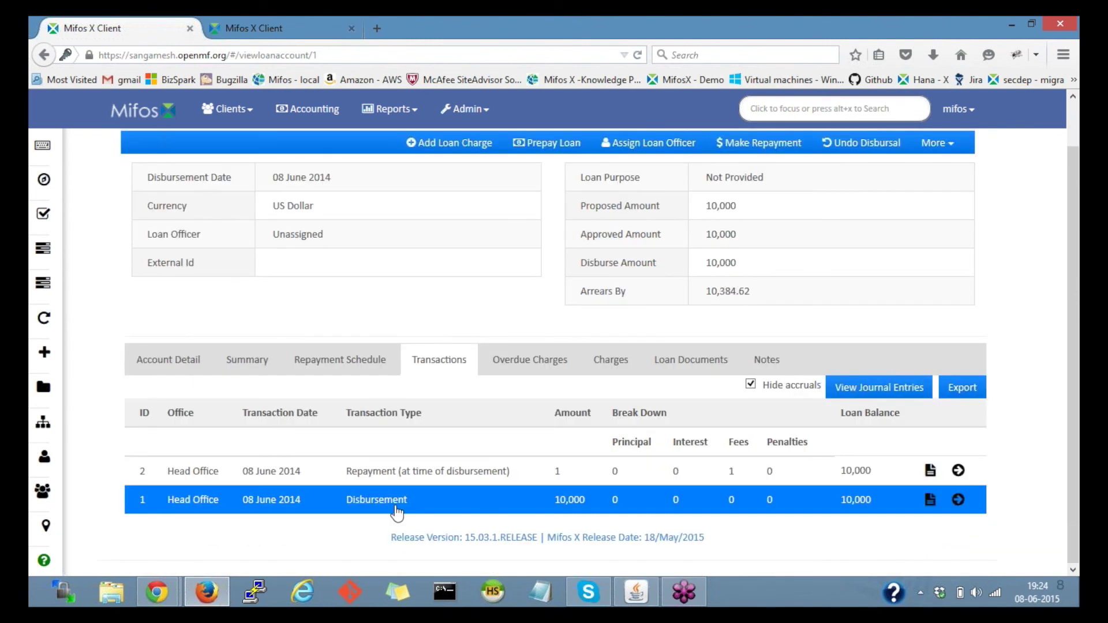
{"action": "left_click", "coordinate": [494, 477]}
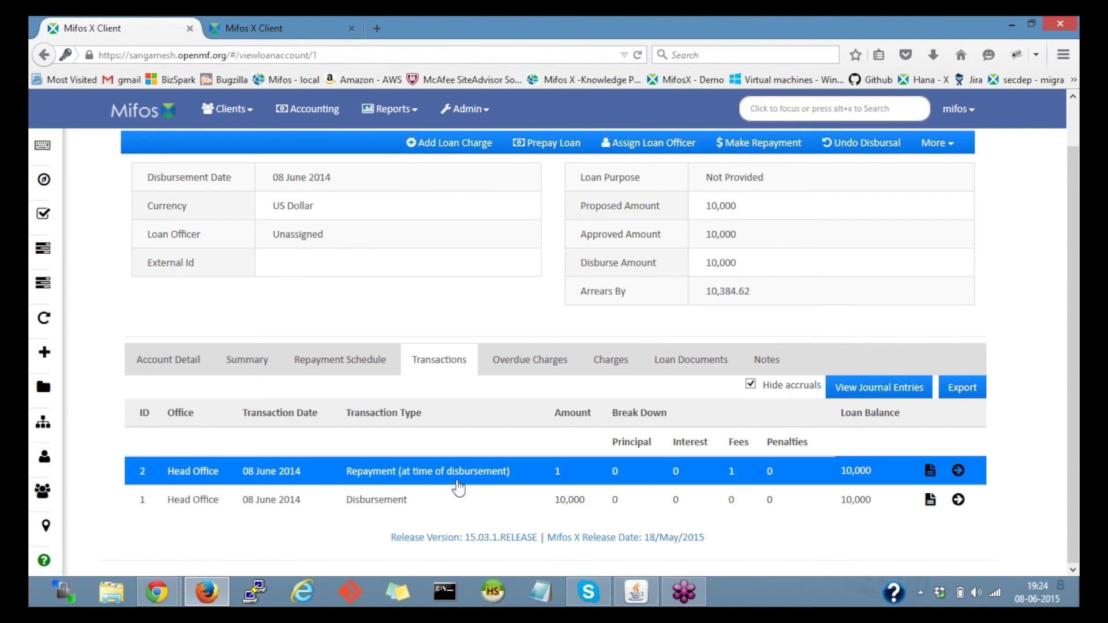
{"action": "left_click", "coordinate": [327, 363]}
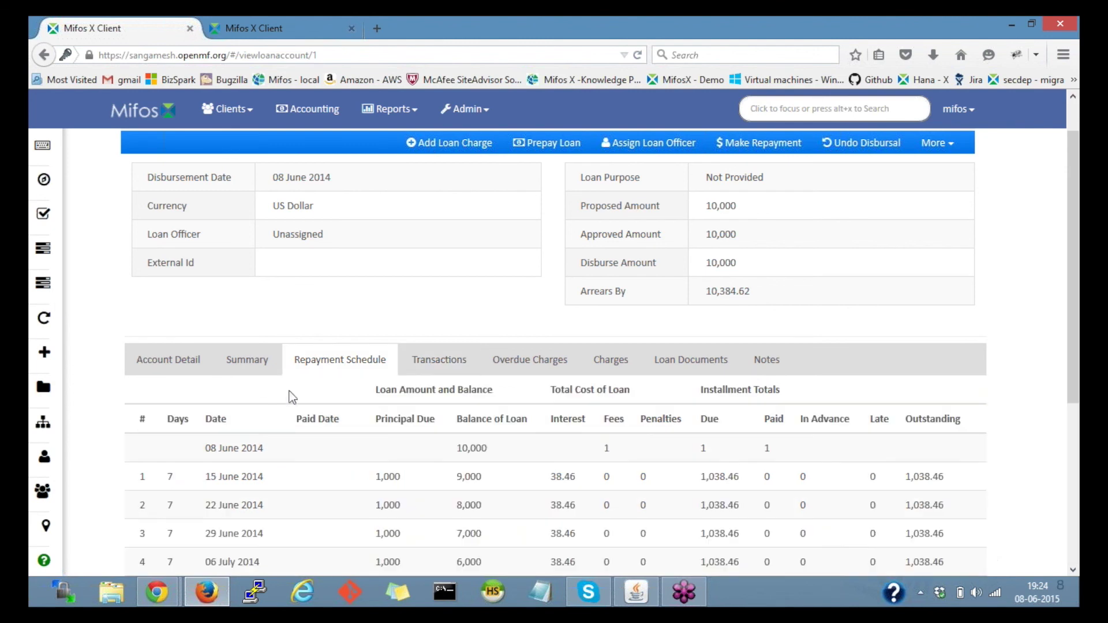
{"action": "left_click", "coordinate": [254, 361]}
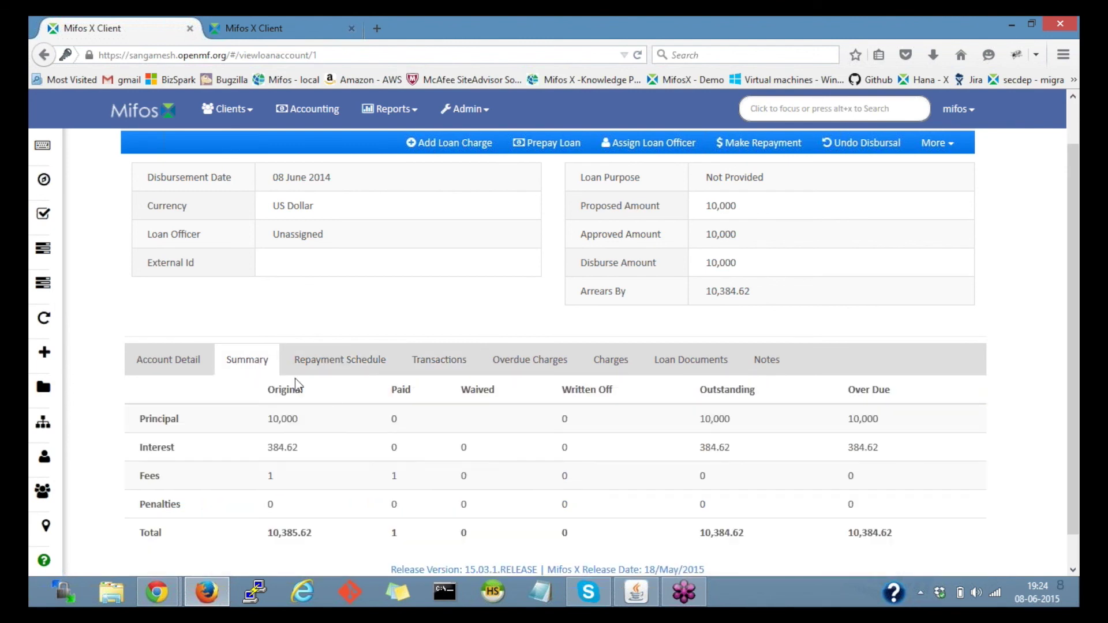
{"action": "left_click", "coordinate": [188, 361]}
Inspect the repayment schedule's first installment: 15 June 2014, 1,038.46 due.
{"action": "left_click", "coordinate": [358, 366]}
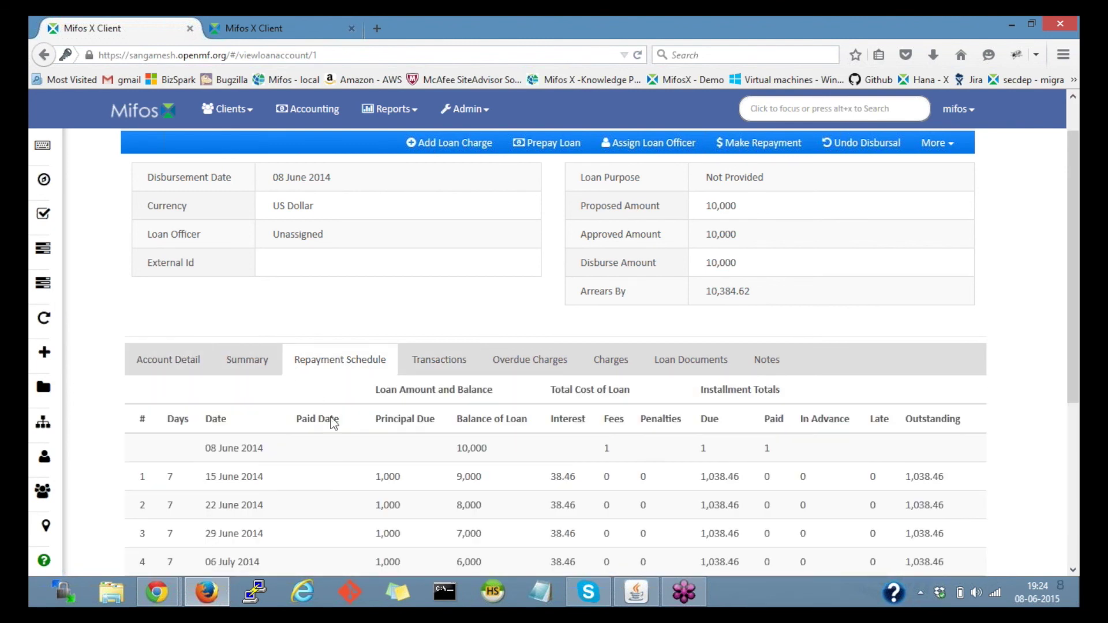
{"action": "scroll", "coordinate": [368, 479], "scroll_direction": "down", "scroll_amount": 3}
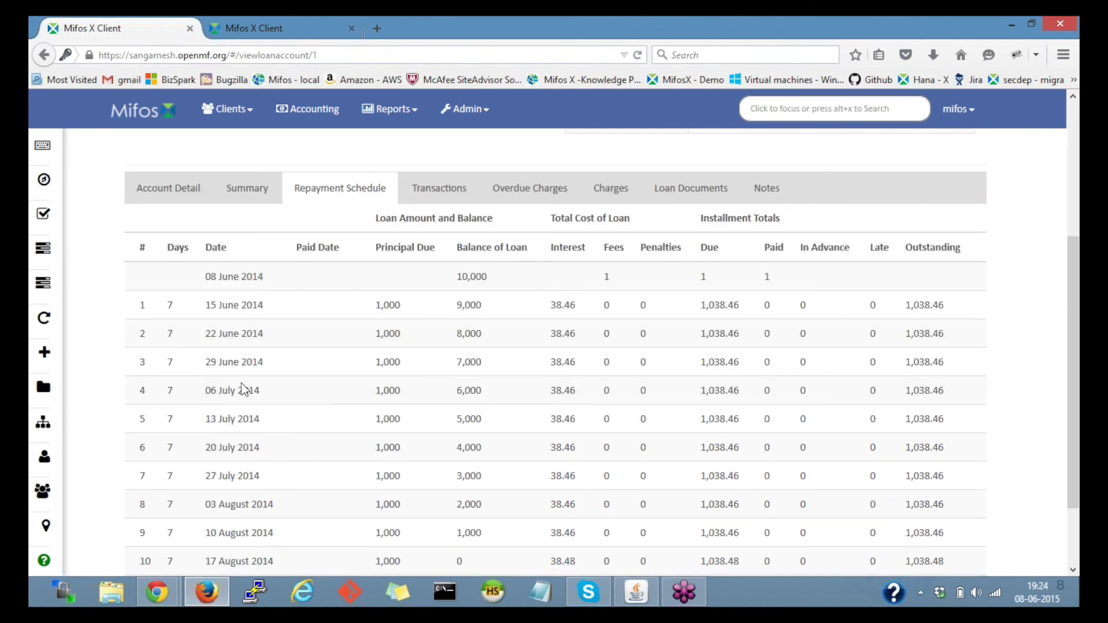
{"action": "triple_click", "coordinate": [234, 305]}
{"action": "scroll", "coordinate": [746, 175], "scroll_direction": "down", "scroll_amount": 2}
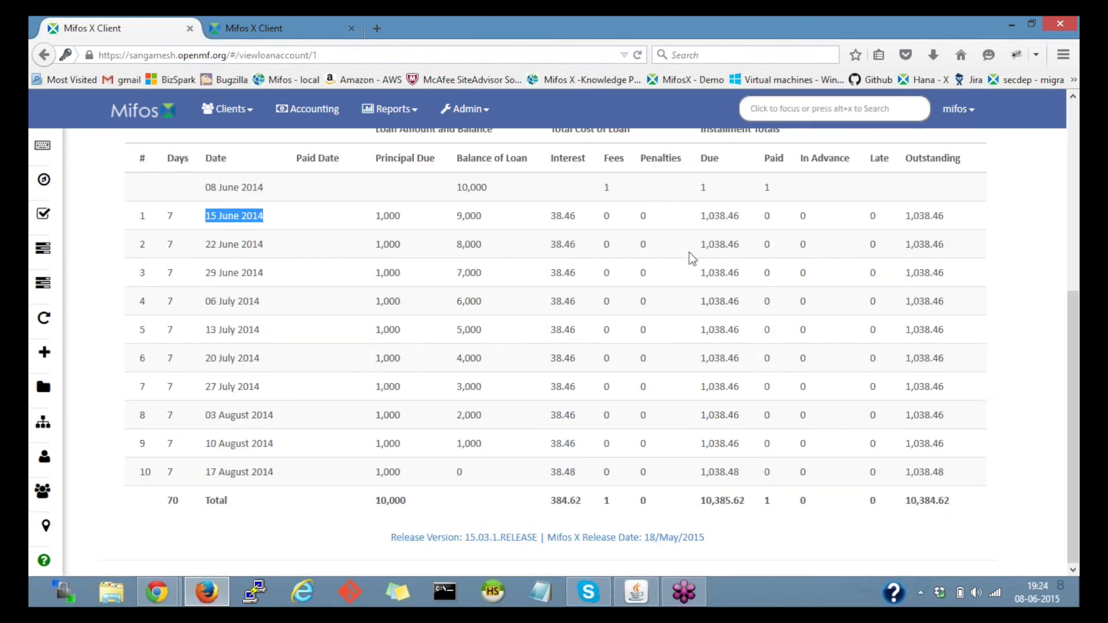
{"action": "scroll", "coordinate": [689, 252], "scroll_direction": "up", "scroll_amount": 2}
{"action": "left_click_drag", "start_coordinate": [700, 304], "coordinate": [735, 305]}
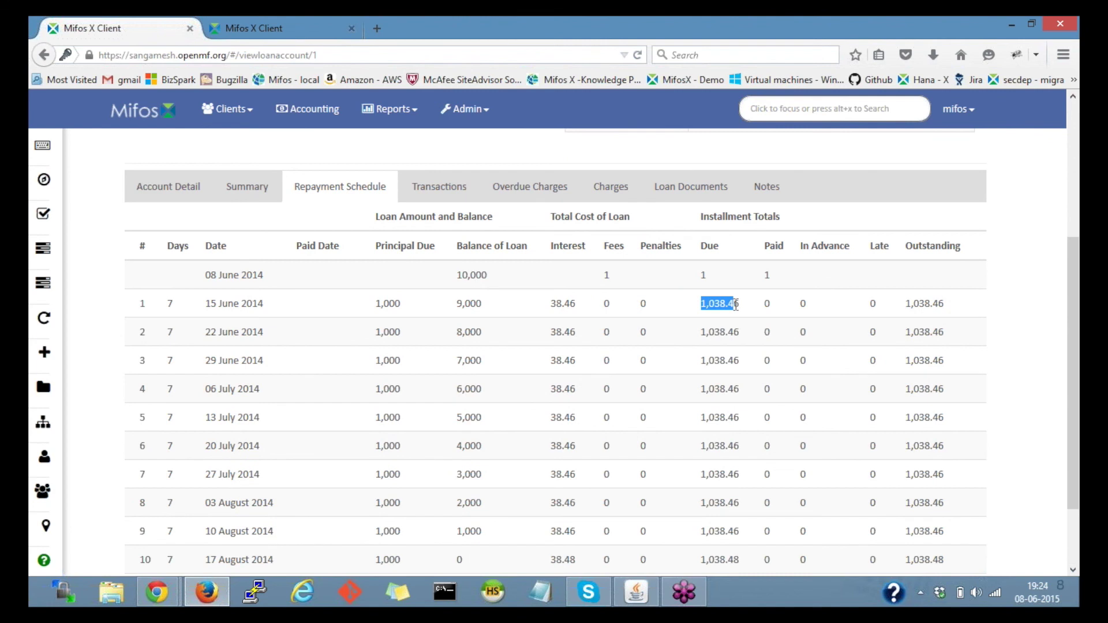
{"action": "double_click", "coordinate": [731, 306]}
Check the Late payment fee under Overdue Charges, then return to the account details.
{"action": "left_click", "coordinate": [435, 197]}
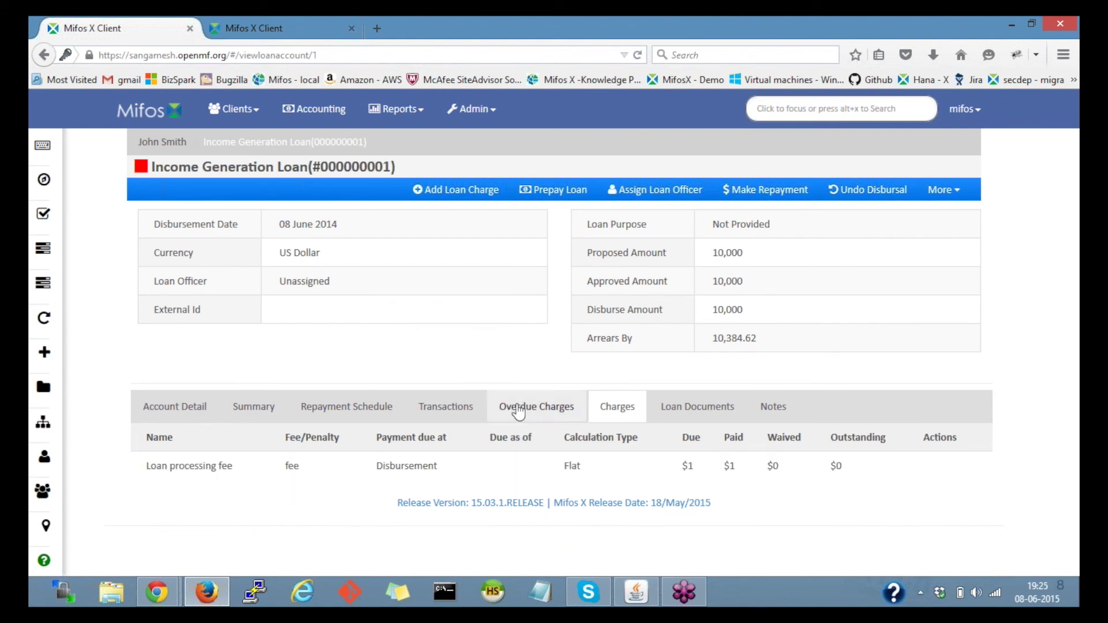
{"action": "left_click", "coordinate": [518, 411]}
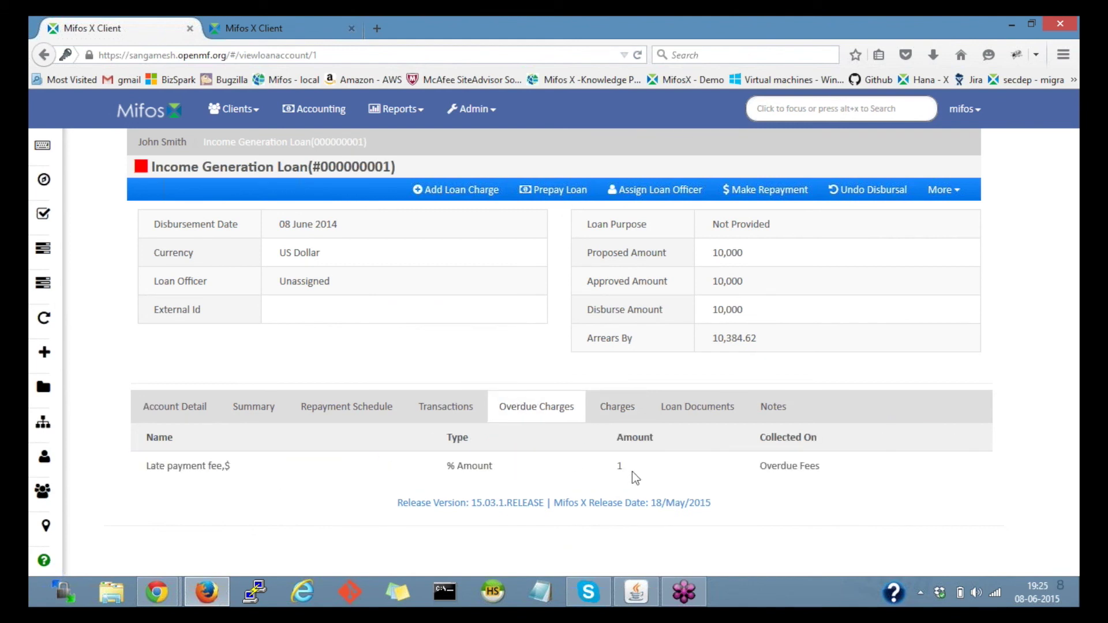
{"action": "left_click_drag", "start_coordinate": [634, 476], "coordinate": [427, 470]}
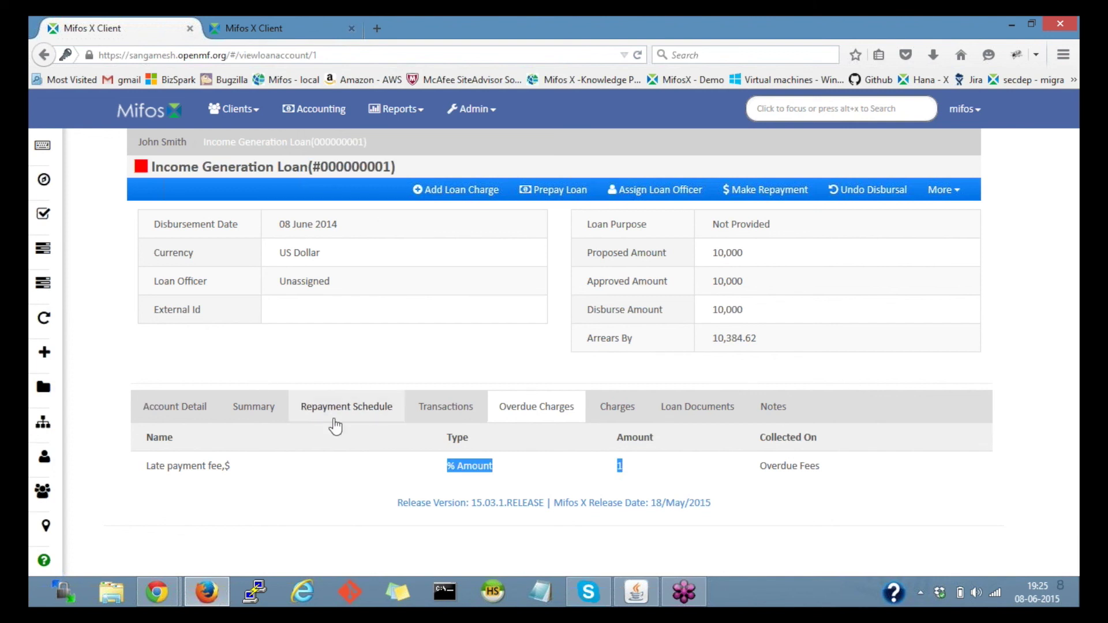
{"action": "left_click", "coordinate": [247, 393]}
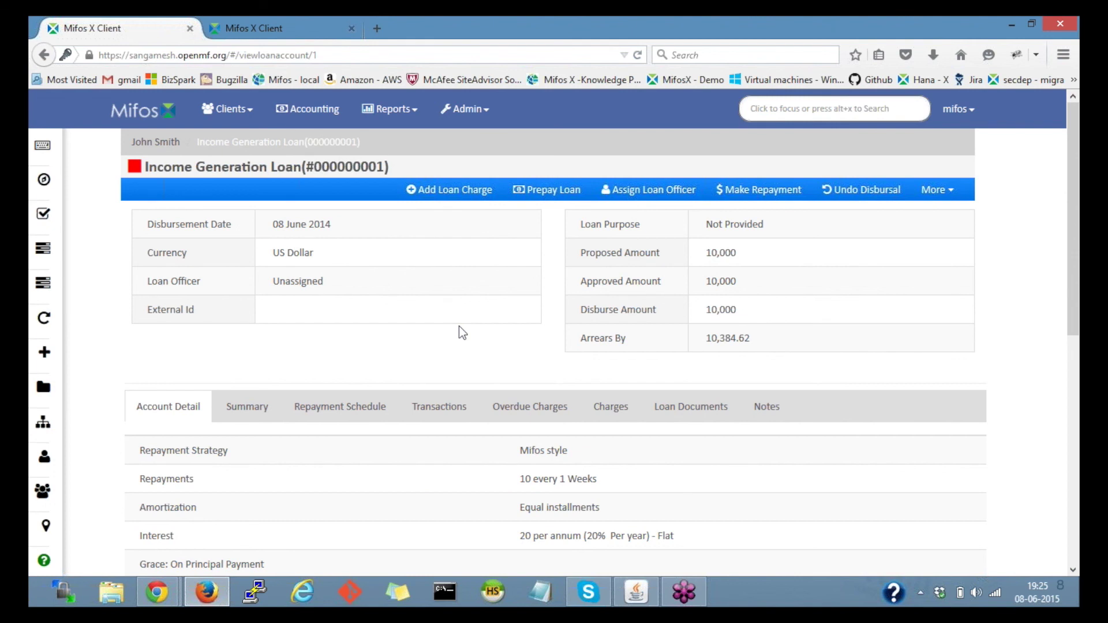
{"action": "scroll", "coordinate": [459, 325], "scroll_direction": "down", "scroll_amount": 3}
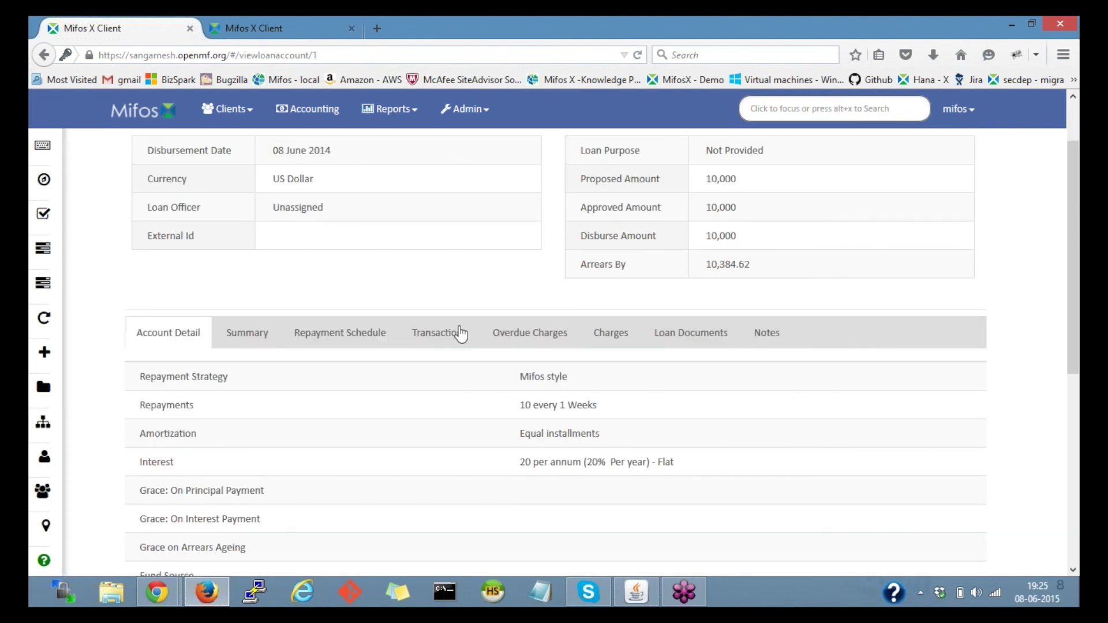
{"action": "scroll", "coordinate": [384, 449], "scroll_direction": "up", "scroll_amount": 3}
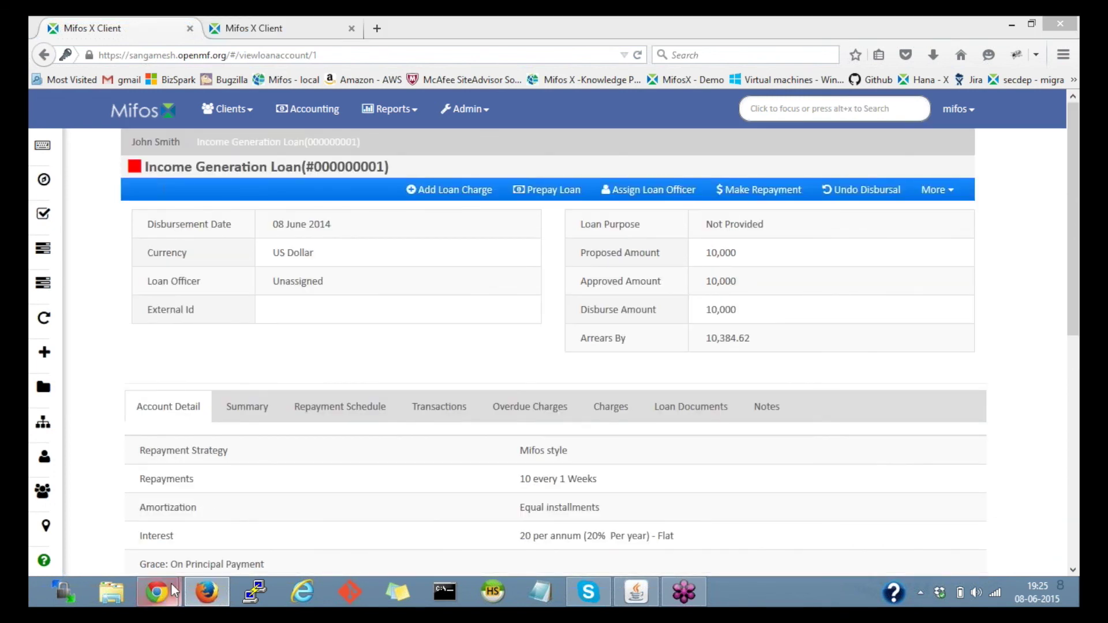
{"action": "mouse_move", "coordinate": [173, 590]}
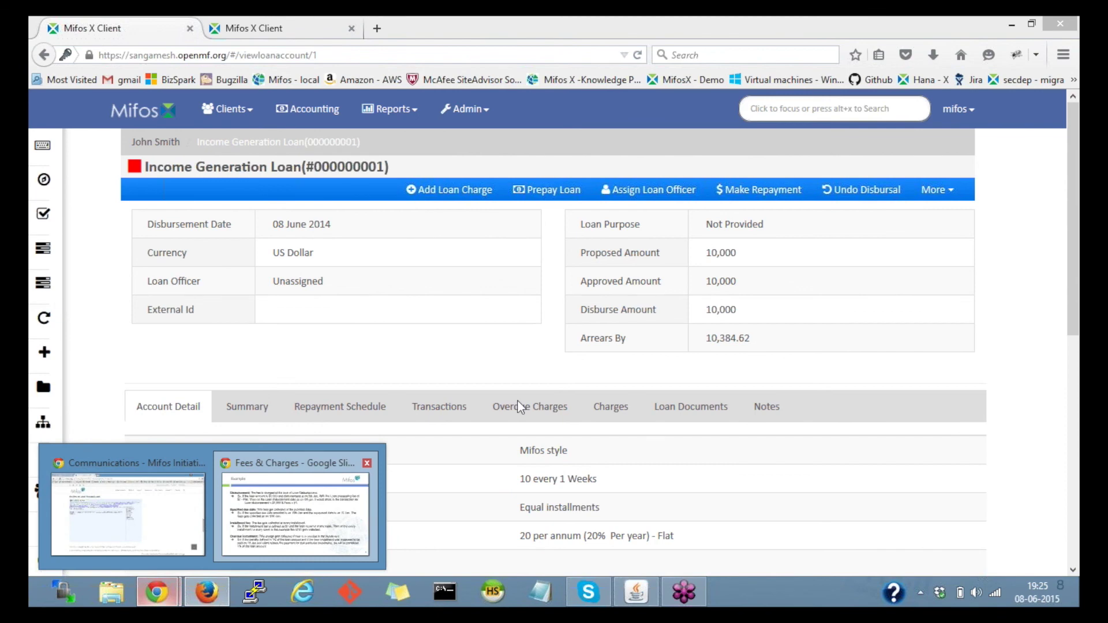